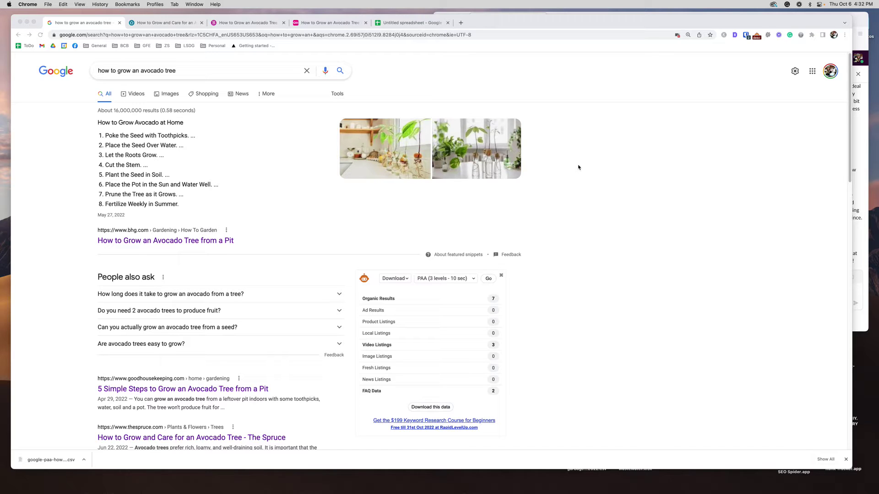
Check SEO Minion's tool list on the search results page, reload the page and examine its listings through the related searches
{"action": "left_click", "coordinate": [756, 37]}
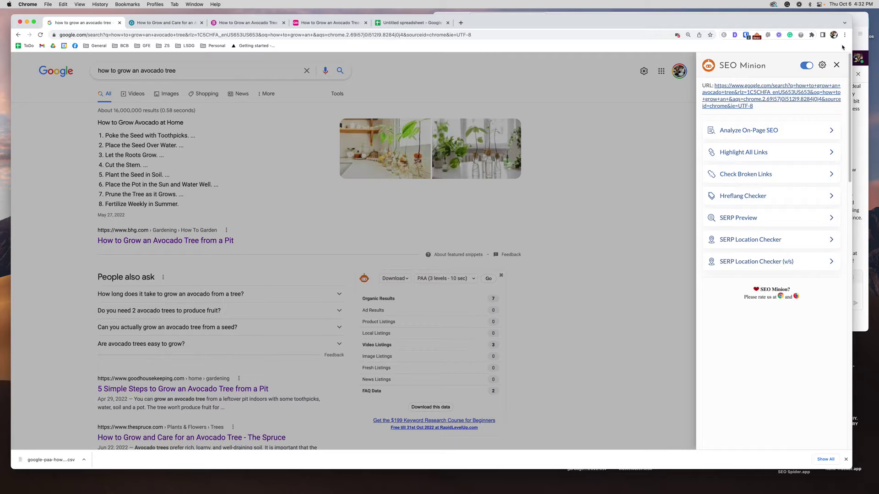
{"action": "left_click", "coordinate": [41, 36]}
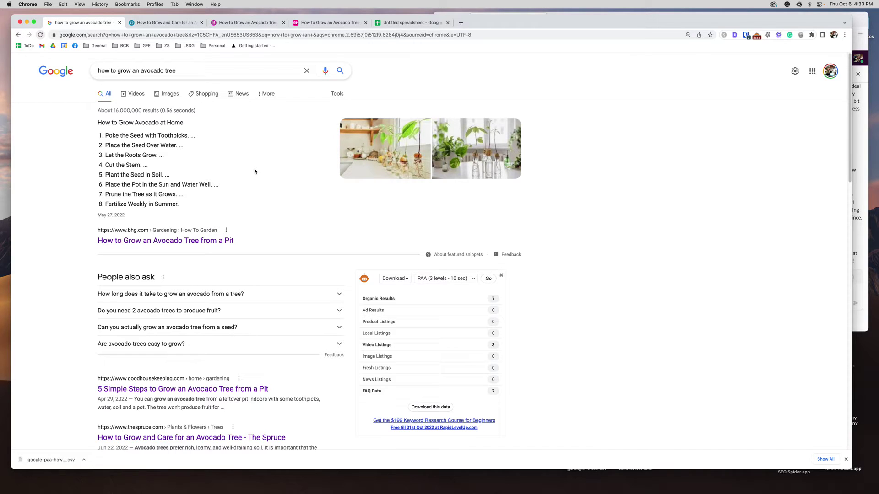
{"action": "scroll", "coordinate": [255, 171], "scroll_direction": "down", "scroll_amount": 3}
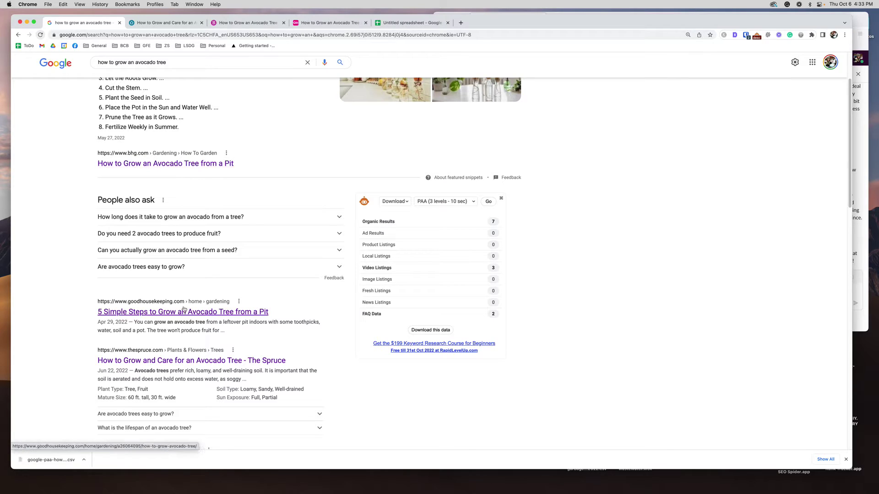
{"action": "scroll", "coordinate": [184, 275], "scroll_direction": "down", "scroll_amount": 5}
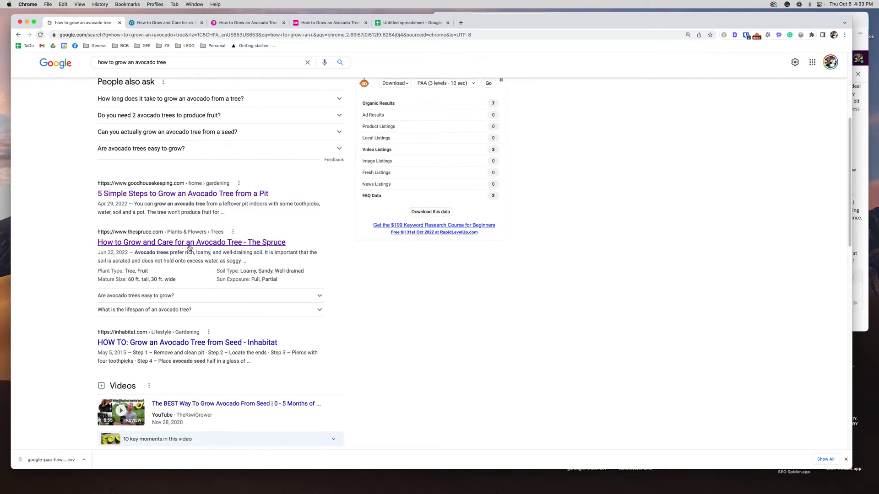
{"action": "scroll", "coordinate": [174, 344], "scroll_direction": "down", "scroll_amount": 4}
{"action": "scroll", "coordinate": [174, 344], "scroll_direction": "down", "scroll_amount": 3}
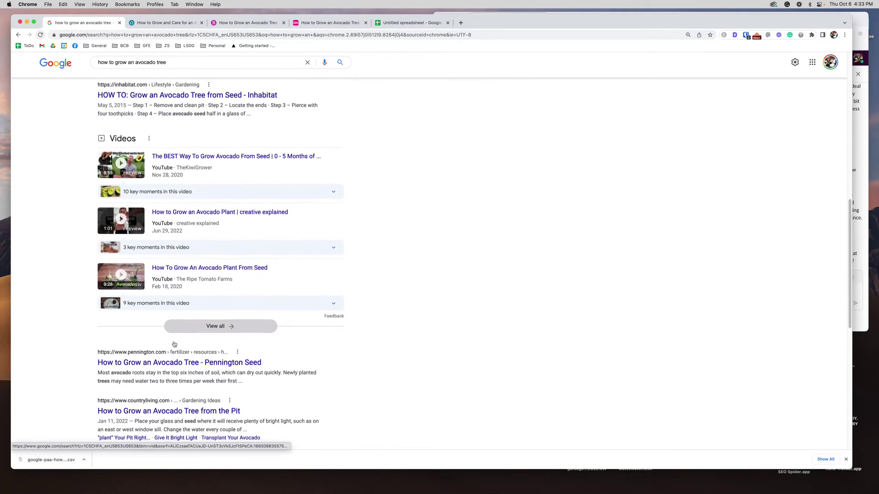
{"action": "scroll", "coordinate": [172, 392], "scroll_direction": "down", "scroll_amount": 5}
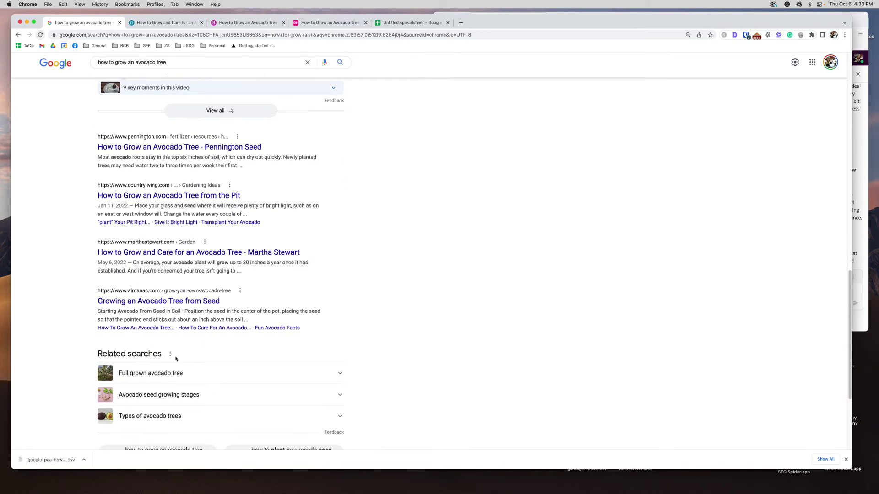
{"action": "scroll", "coordinate": [177, 344], "scroll_direction": "down", "scroll_amount": 3}
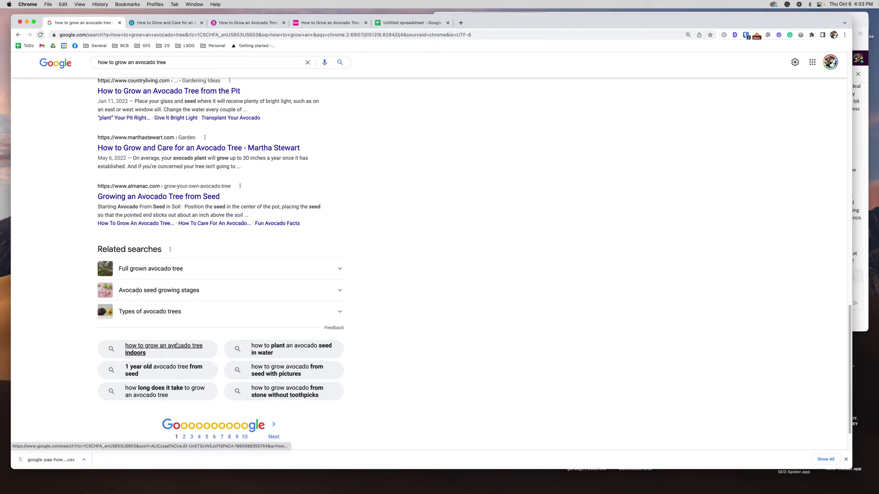
{"action": "scroll", "coordinate": [177, 345], "scroll_direction": "up", "scroll_amount": 20}
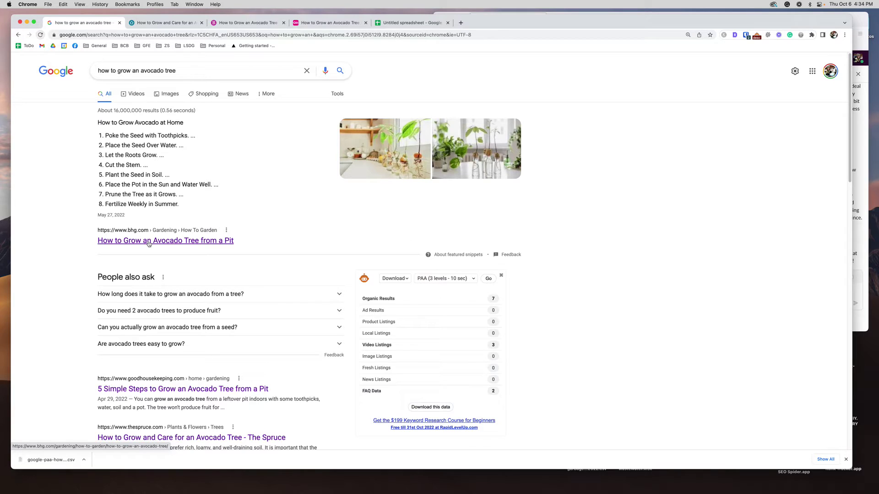
Reload The Spruce's avocado tree growing guide and run SEO Minion's Analyze On-Page SEO on it
{"action": "left_click", "coordinate": [165, 23]}
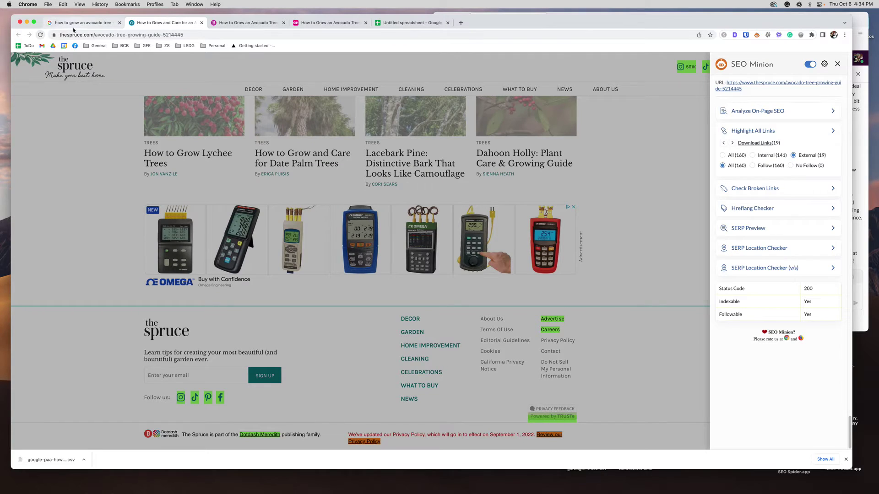
{"action": "left_click", "coordinate": [41, 35]}
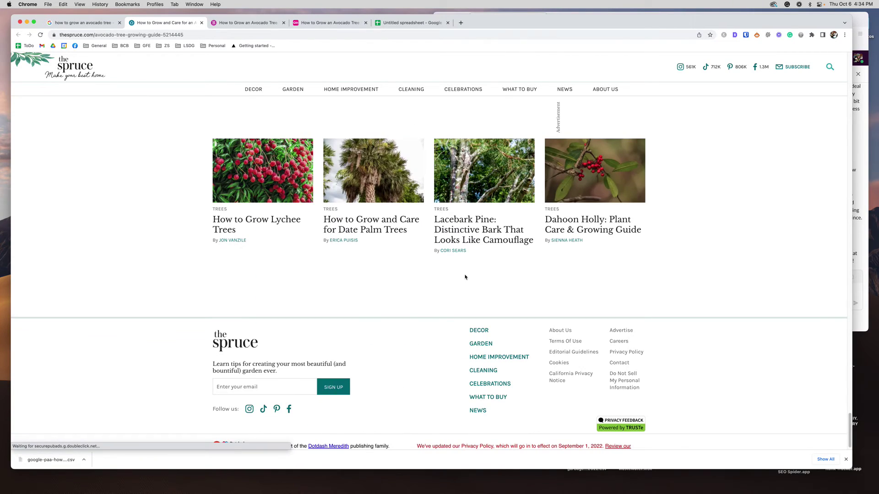
{"action": "scroll", "coordinate": [465, 278], "scroll_direction": "up", "scroll_amount": 20}
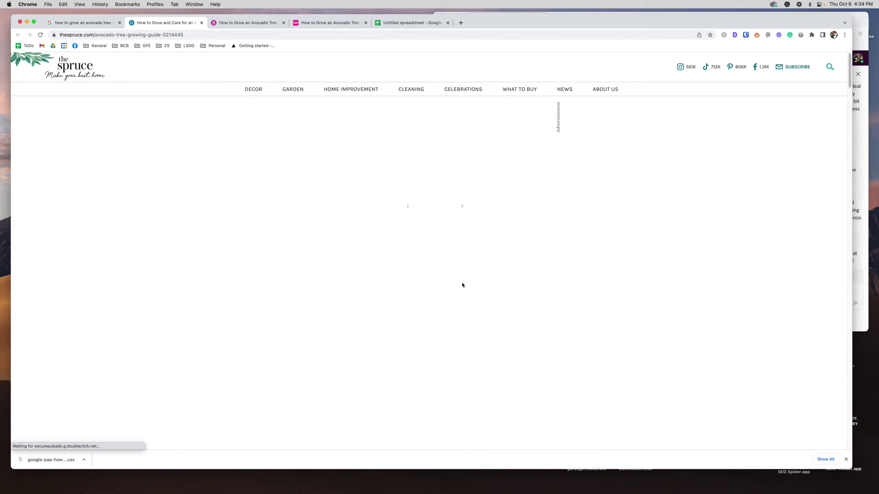
{"action": "left_click", "coordinate": [756, 35]}
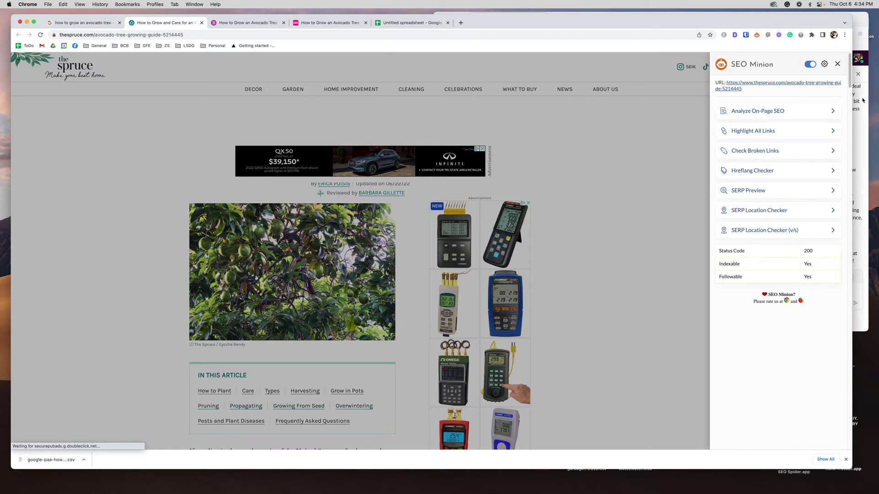
{"action": "left_click", "coordinate": [832, 113]}
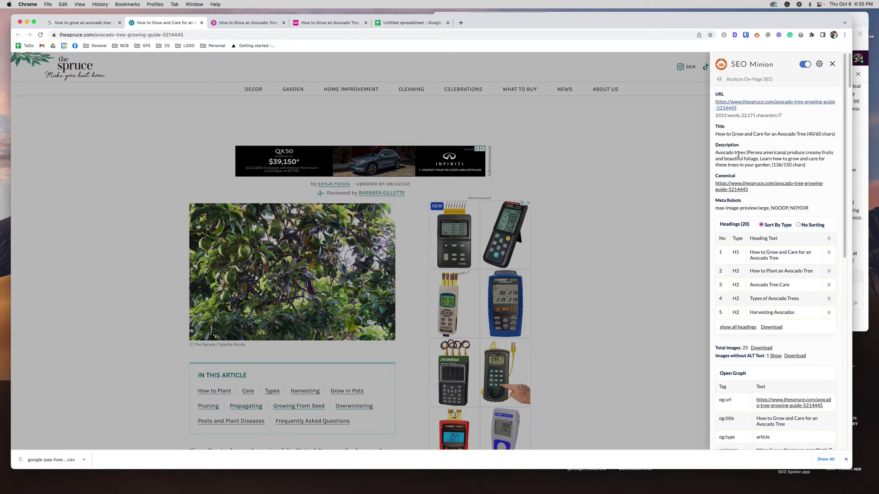
Examine the article's title, description, canonical and meta robots data, and expand the headings list to show all headings
{"action": "scroll", "coordinate": [736, 156], "scroll_direction": "down", "scroll_amount": 2}
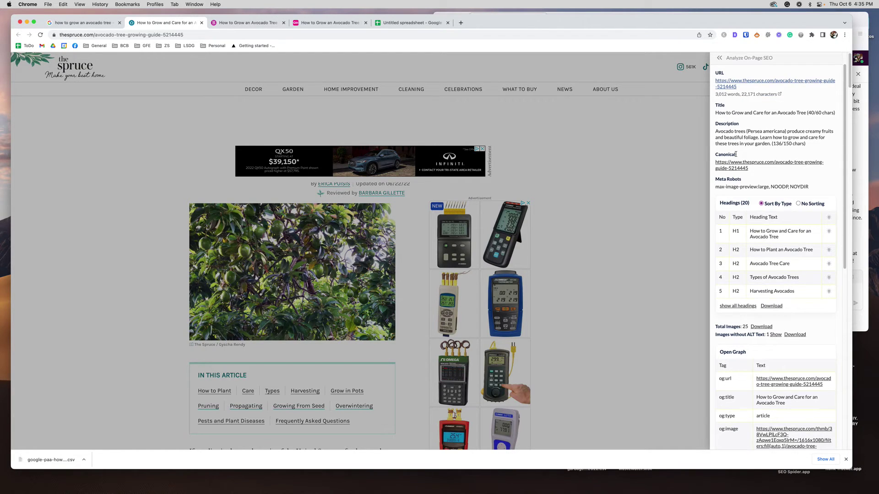
{"action": "scroll", "coordinate": [763, 121], "scroll_direction": "up", "scroll_amount": 1}
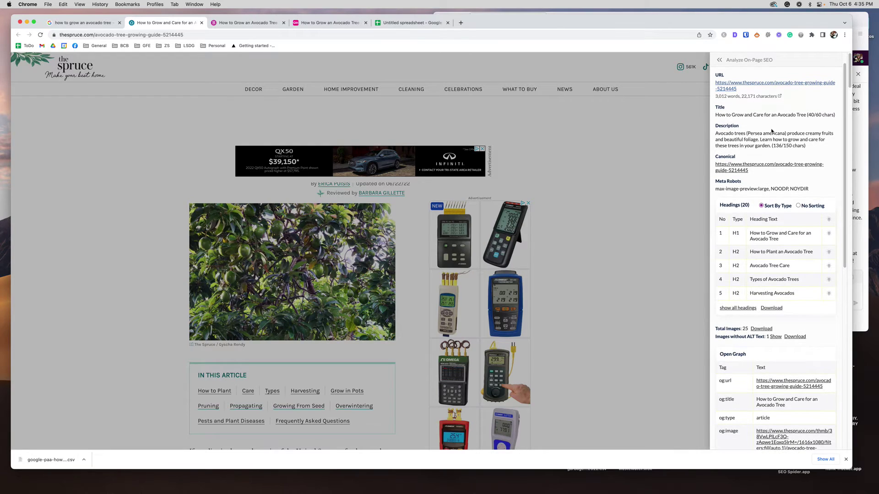
{"action": "scroll", "coordinate": [738, 170], "scroll_direction": "down", "scroll_amount": 5}
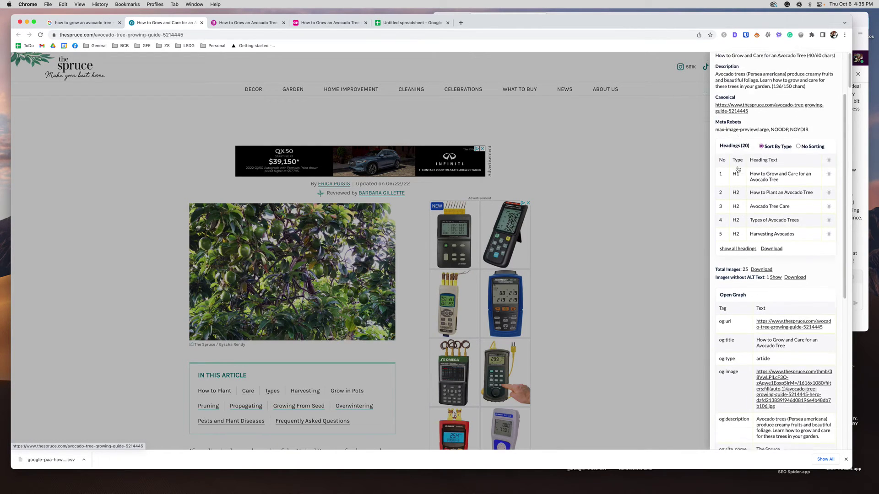
{"action": "scroll", "coordinate": [738, 170], "scroll_direction": "down", "scroll_amount": 1}
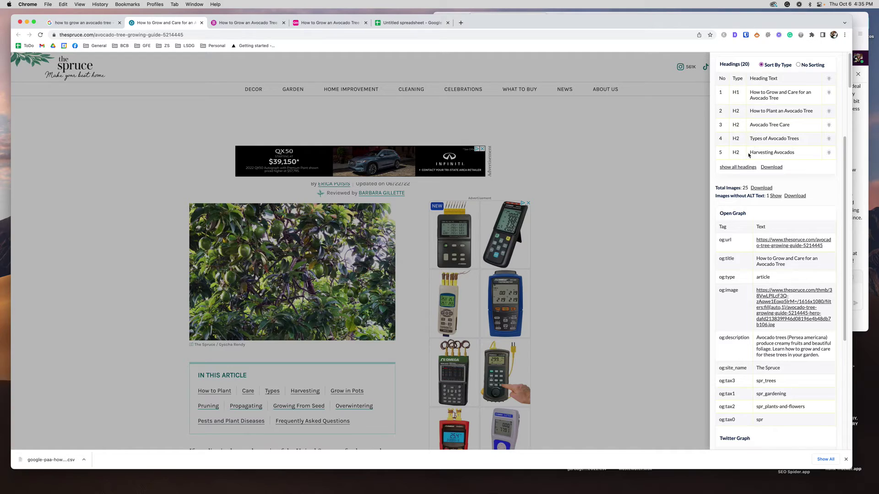
{"action": "left_click", "coordinate": [737, 167]}
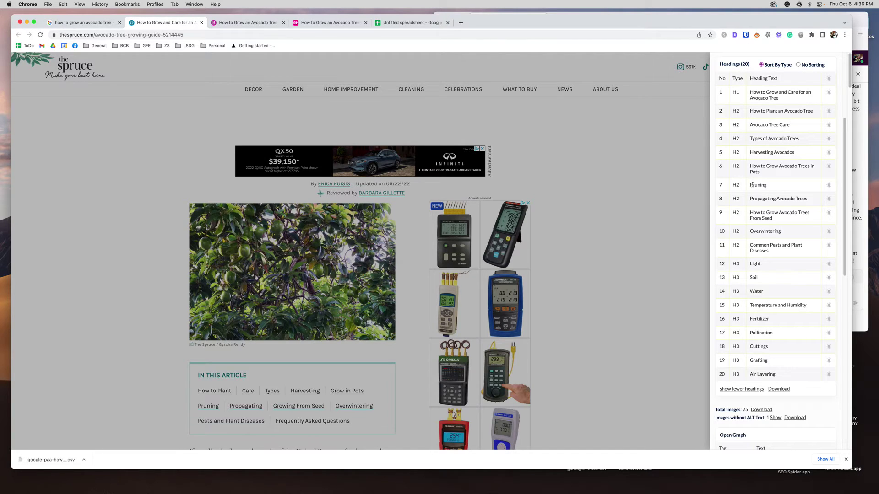
Examine the image, Open Graph and Twitter Graph sections of the on-page analysis, and return to the SEO Minion tool list
{"action": "scroll", "coordinate": [752, 185], "scroll_direction": "down", "scroll_amount": 5}
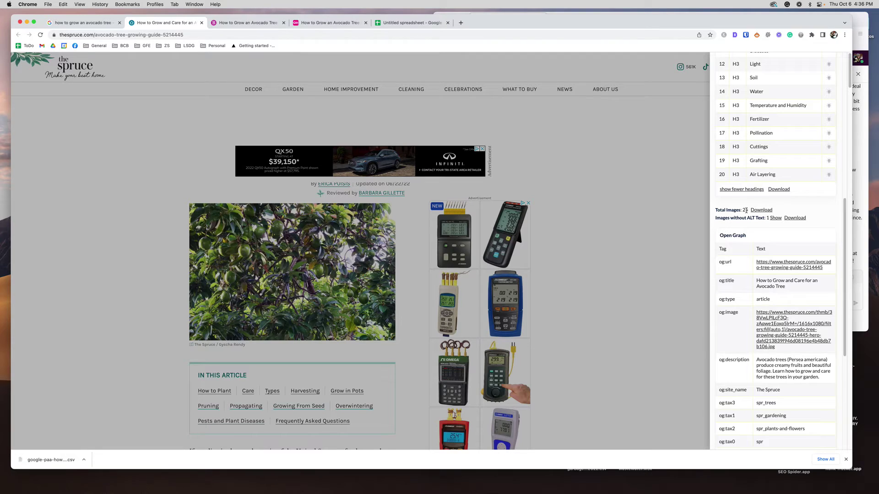
{"action": "scroll", "coordinate": [746, 211], "scroll_direction": "down", "scroll_amount": 5}
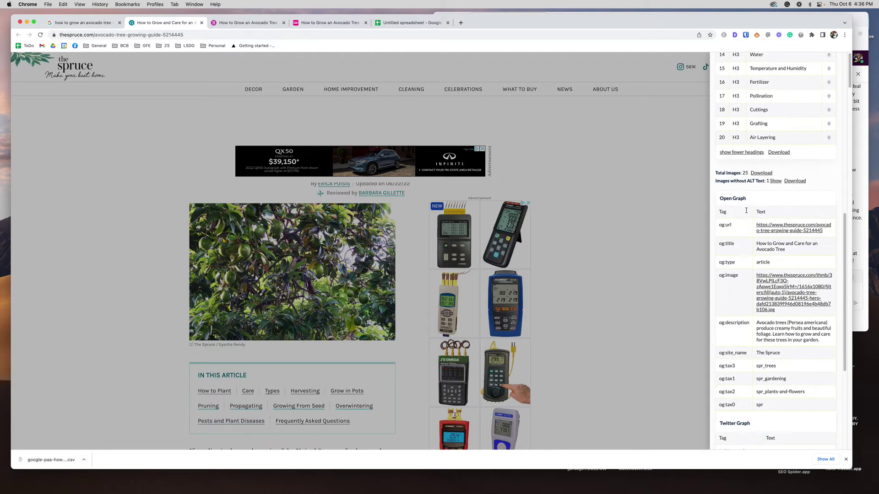
{"action": "scroll", "coordinate": [746, 210], "scroll_direction": "down", "scroll_amount": 3}
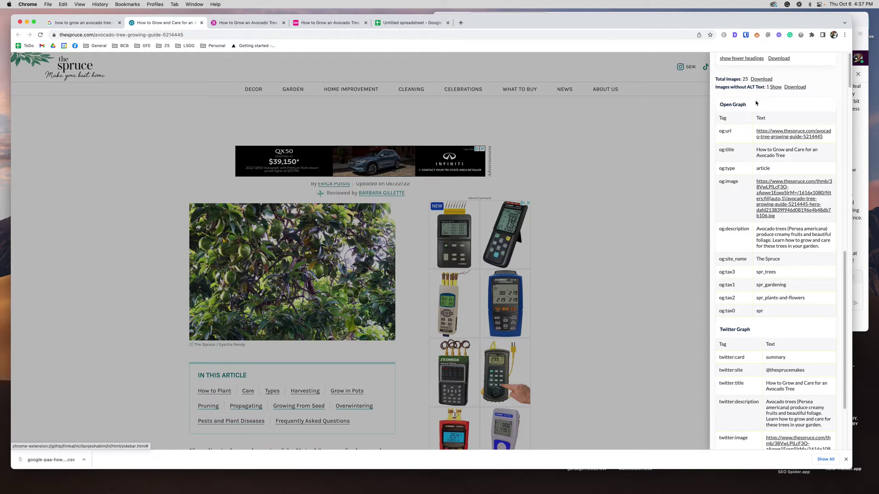
{"action": "scroll", "coordinate": [757, 128], "scroll_direction": "up", "scroll_amount": 1}
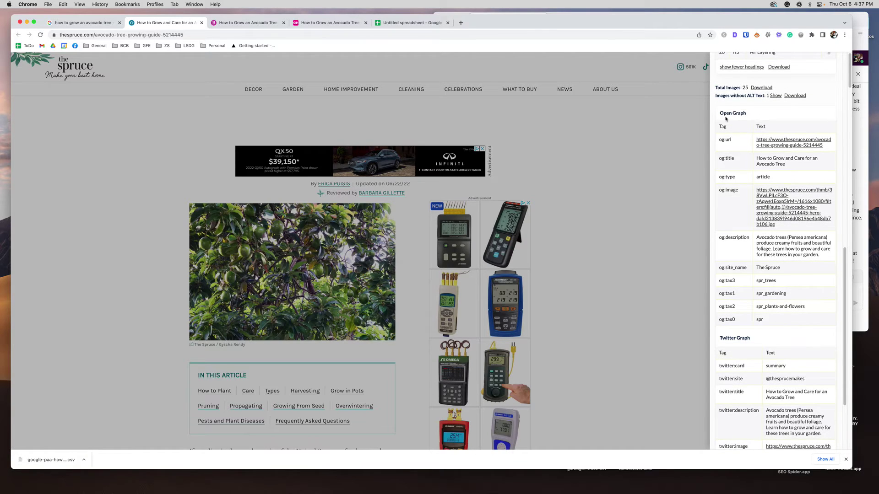
{"action": "scroll", "coordinate": [772, 140], "scroll_direction": "down", "scroll_amount": 1}
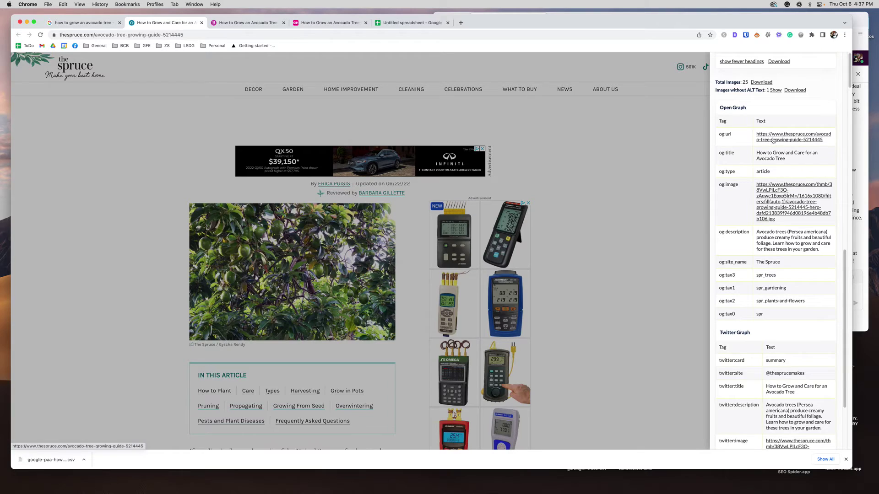
{"action": "scroll", "coordinate": [769, 230], "scroll_direction": "down", "scroll_amount": 5}
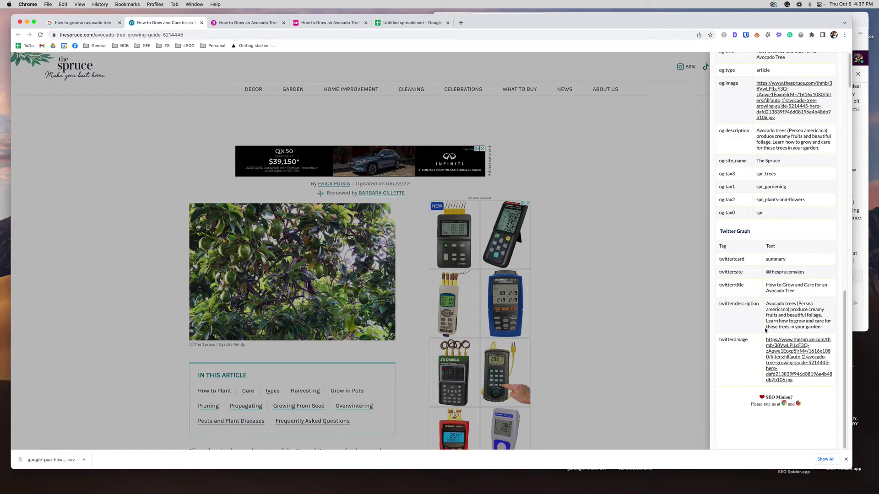
{"action": "scroll", "coordinate": [766, 330], "scroll_direction": "up", "scroll_amount": 15}
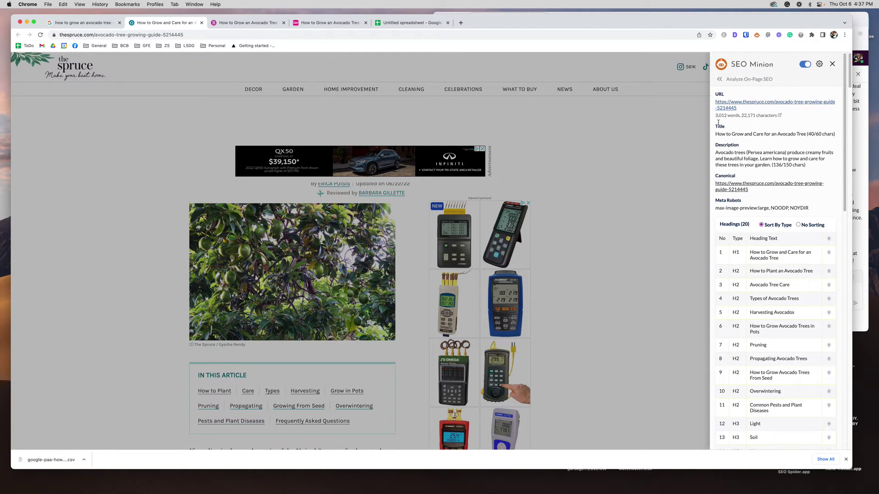
{"action": "left_click", "coordinate": [719, 78]}
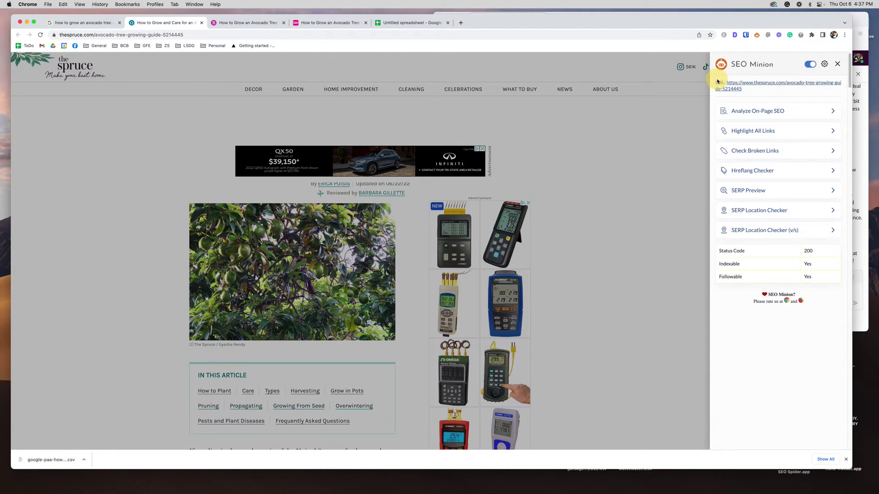
Highlight the external links on the article with Highlight All Links and look through the page down to its footer
{"action": "left_click", "coordinate": [830, 131]}
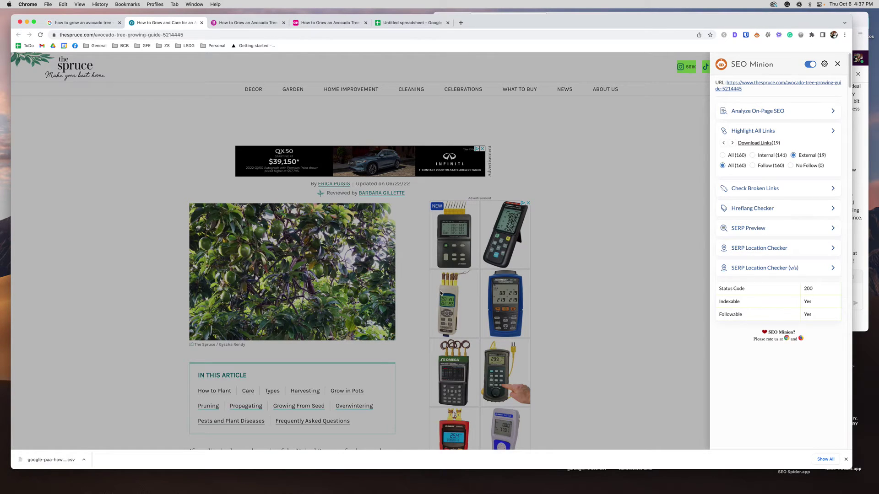
{"action": "scroll", "coordinate": [441, 294], "scroll_direction": "down", "scroll_amount": 8}
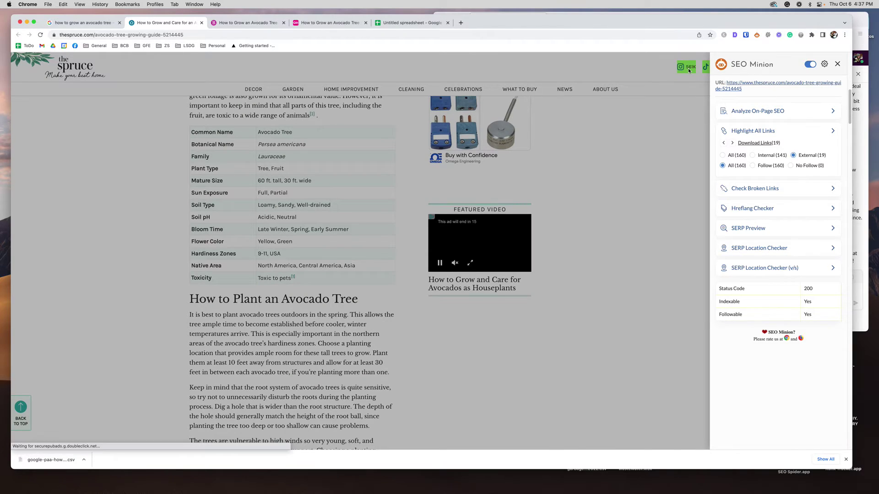
{"action": "scroll", "coordinate": [474, 219], "scroll_direction": "down", "scroll_amount": 20}
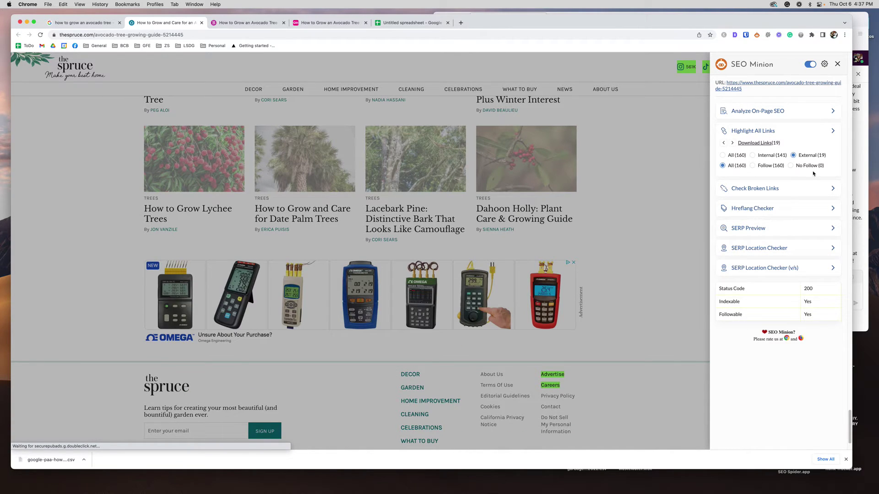
Filter the highlighted external links to No Follow, check the footer, and switch the filter to Follow
{"action": "left_click", "coordinate": [790, 166]}
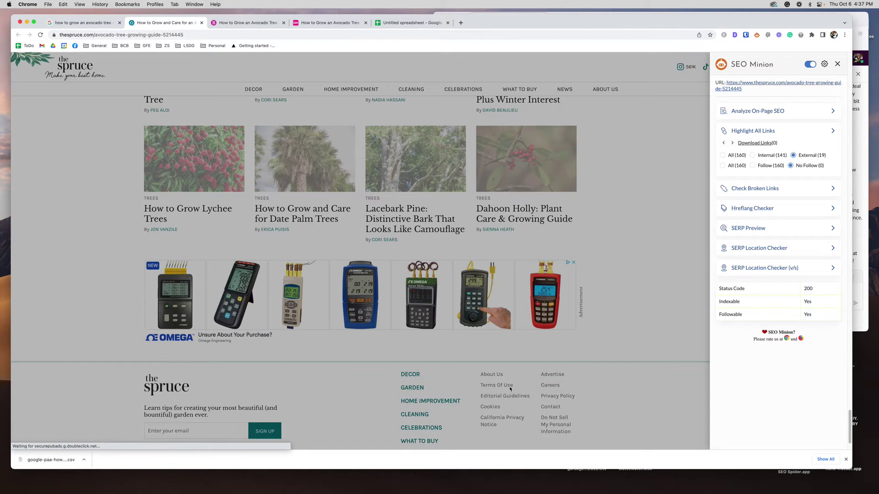
{"action": "scroll", "coordinate": [506, 386], "scroll_direction": "down", "scroll_amount": 3}
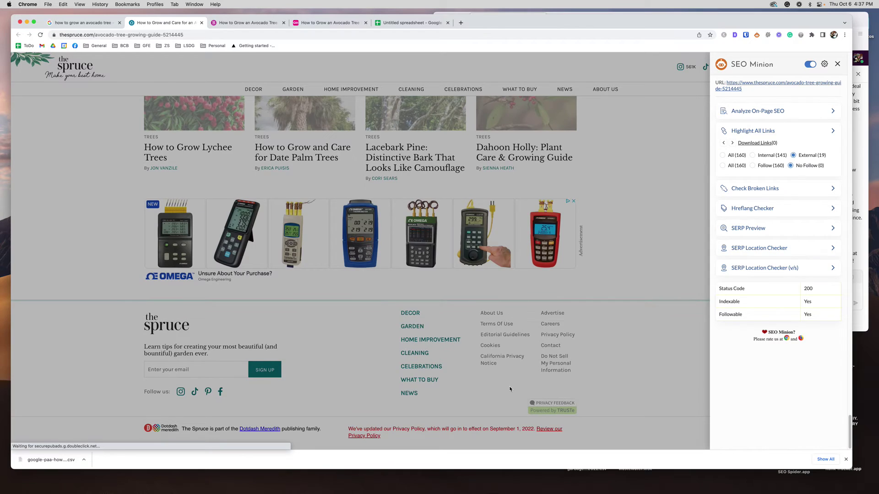
{"action": "left_click", "coordinate": [751, 165]}
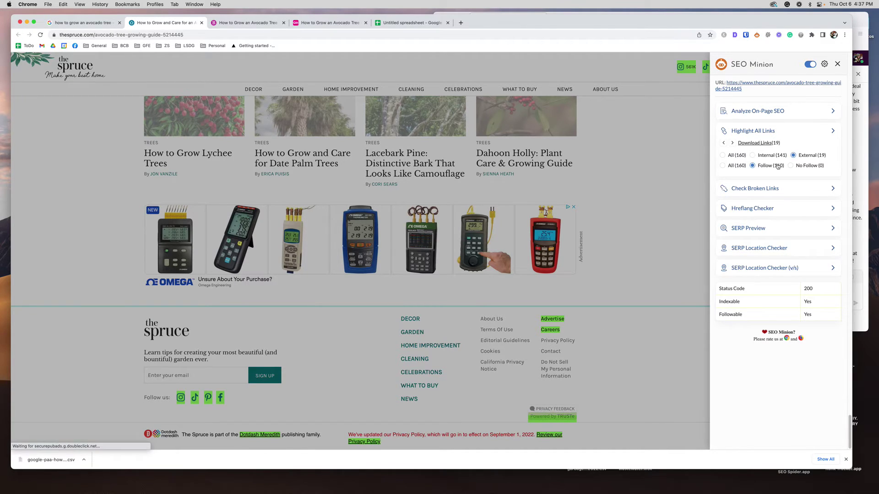
Switch the link highlighting to Internal links and examine where they appear in the related articles and the body text
{"action": "left_click", "coordinate": [752, 155]}
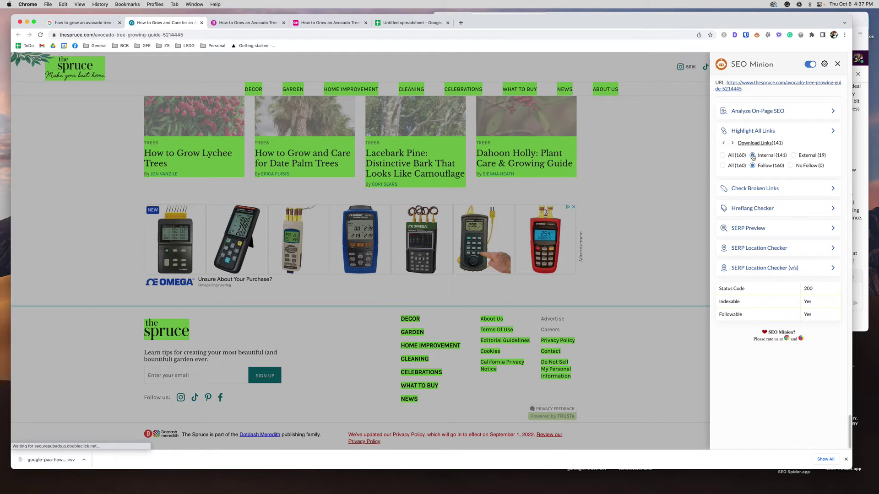
{"action": "scroll", "coordinate": [459, 163], "scroll_direction": "up", "scroll_amount": 10}
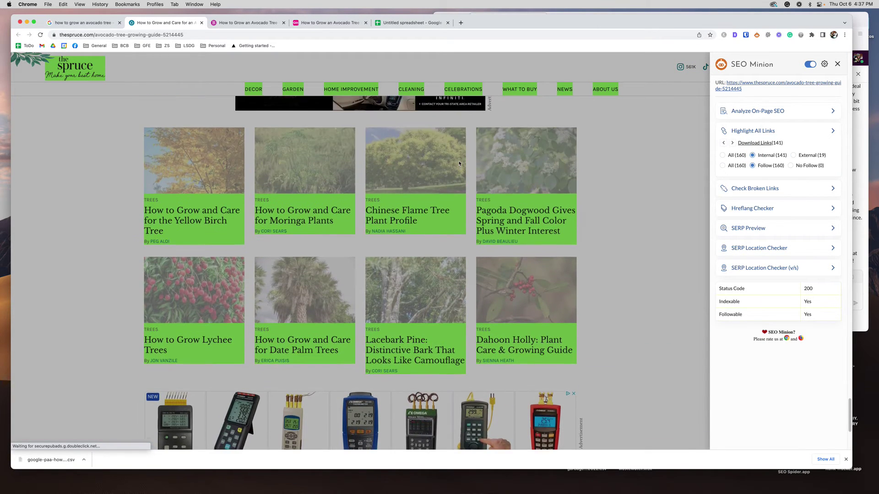
{"action": "scroll", "coordinate": [459, 163], "scroll_direction": "up", "scroll_amount": 10}
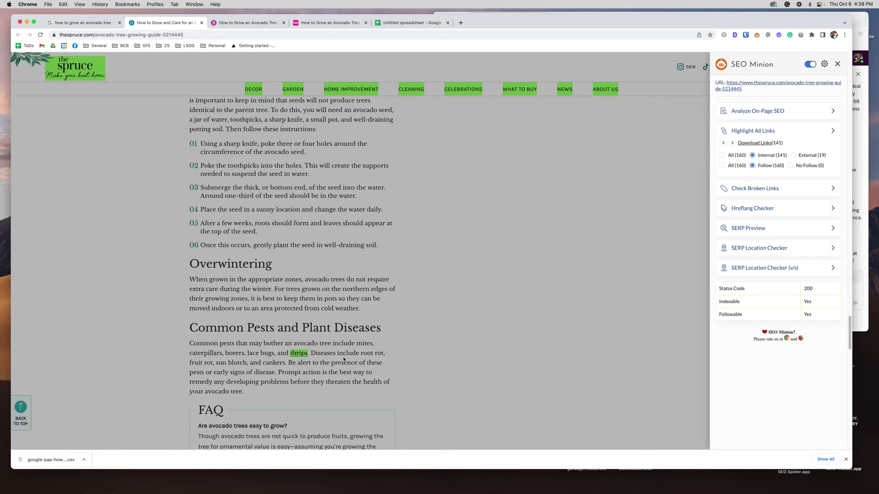
Examine the highlighted internal links in the article's body text and filter the internal links to No Follow
{"action": "scroll", "coordinate": [344, 360], "scroll_direction": "up", "scroll_amount": 15}
{"action": "scroll", "coordinate": [344, 360], "scroll_direction": "up", "scroll_amount": 10}
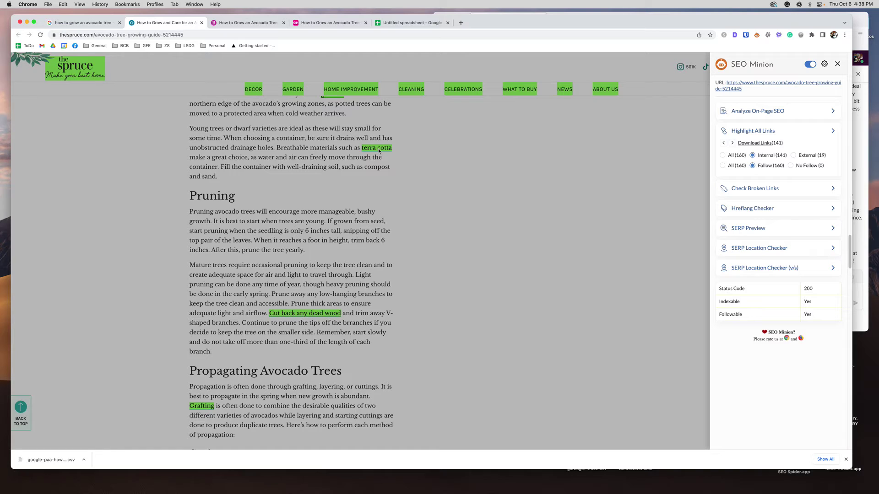
{"action": "scroll", "coordinate": [378, 151], "scroll_direction": "up", "scroll_amount": 3}
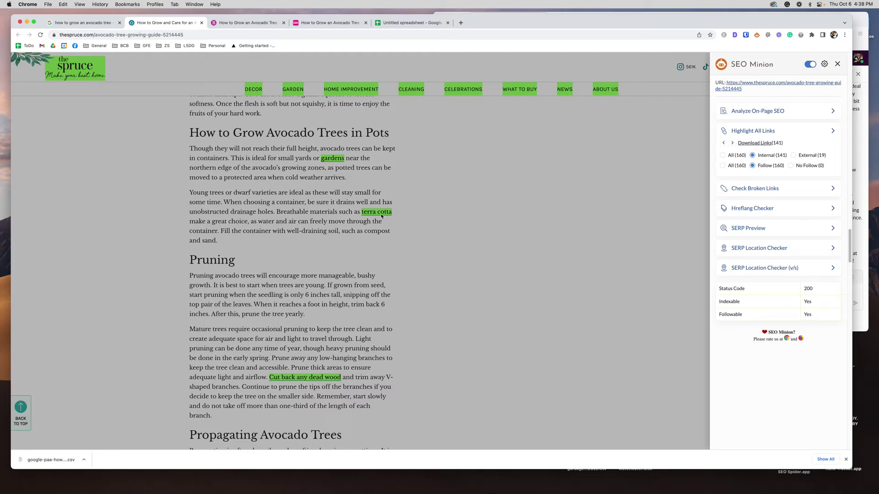
{"action": "scroll", "coordinate": [381, 216], "scroll_direction": "up", "scroll_amount": 6}
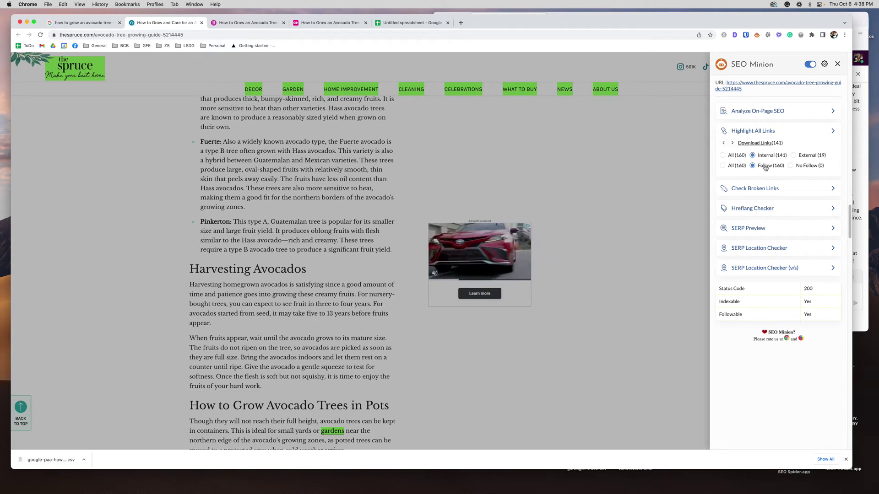
{"action": "left_click", "coordinate": [806, 166]}
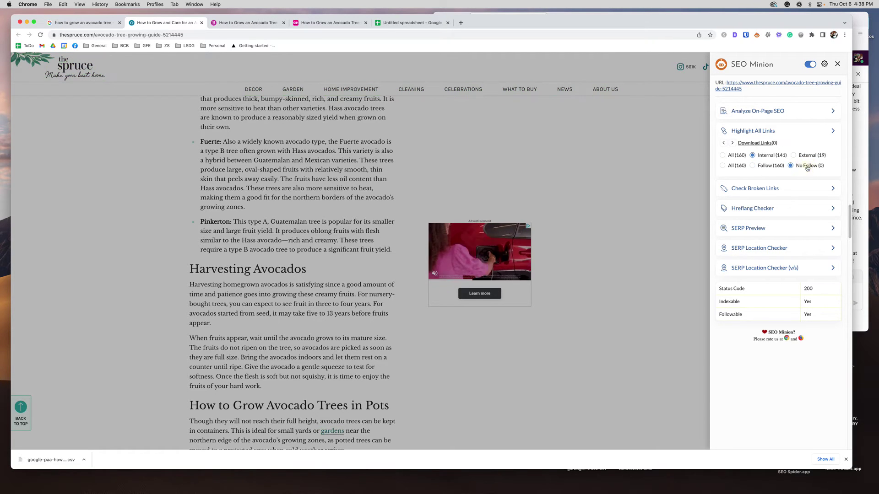
{"action": "scroll", "coordinate": [396, 293], "scroll_direction": "down", "scroll_amount": 5}
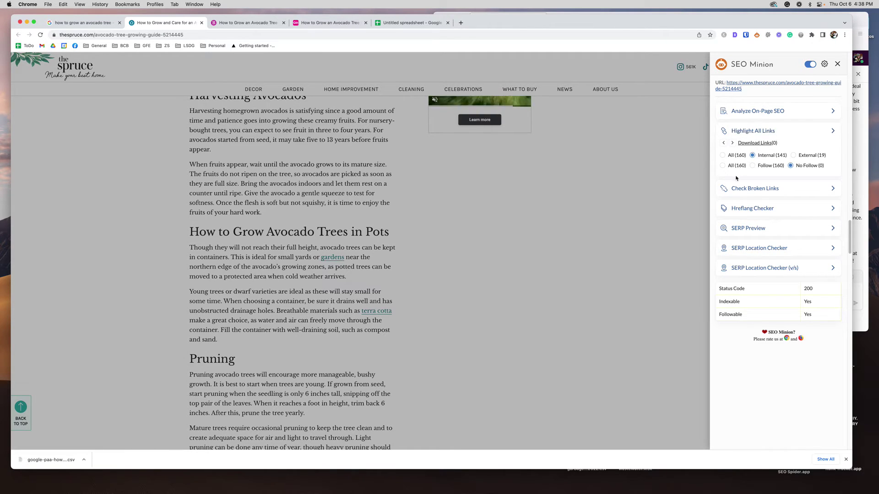
Run Check Broken Links on the article, check its tags with the Hreflang Checker, and return to the tool list
{"action": "left_click", "coordinate": [751, 189]}
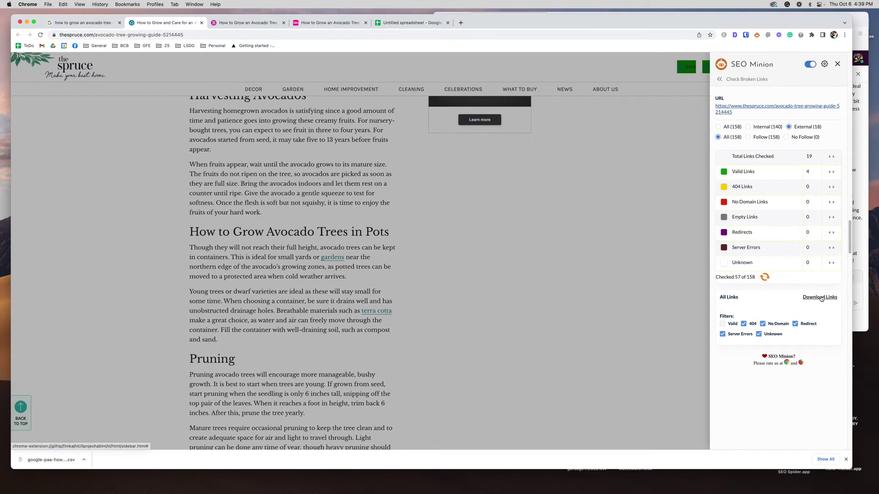
{"action": "left_click", "coordinate": [718, 78]}
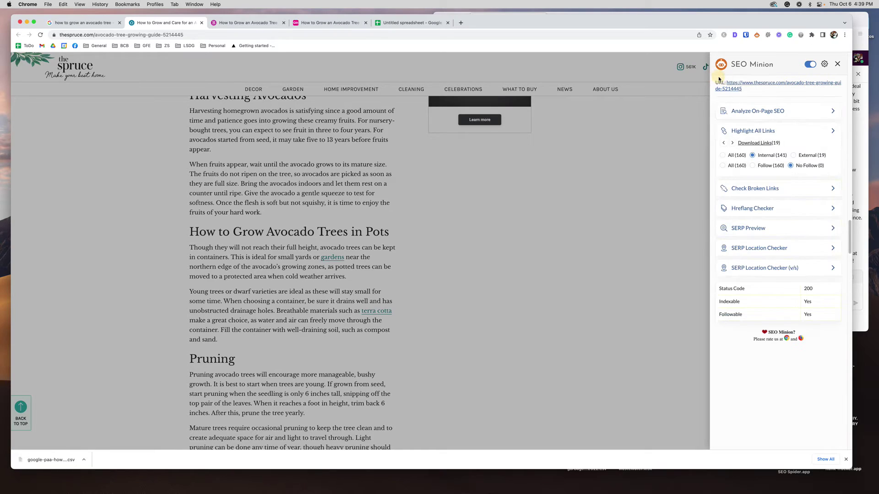
{"action": "left_click", "coordinate": [791, 207]}
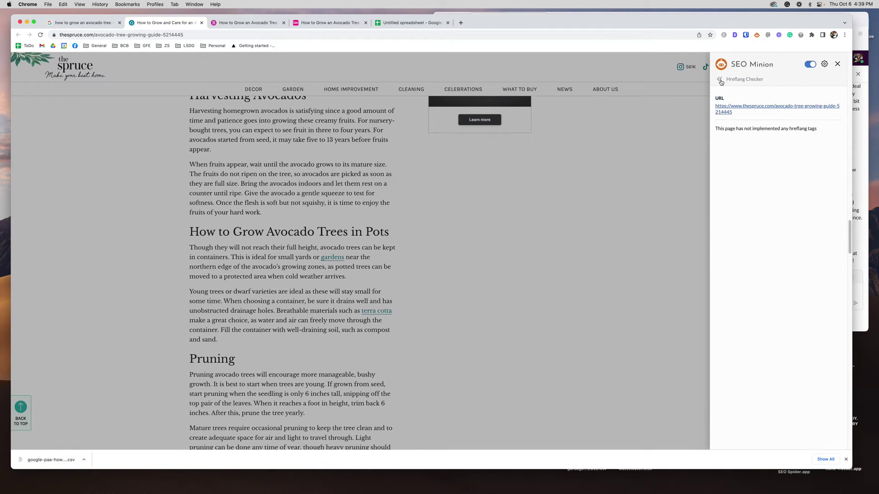
{"action": "left_click", "coordinate": [721, 82]}
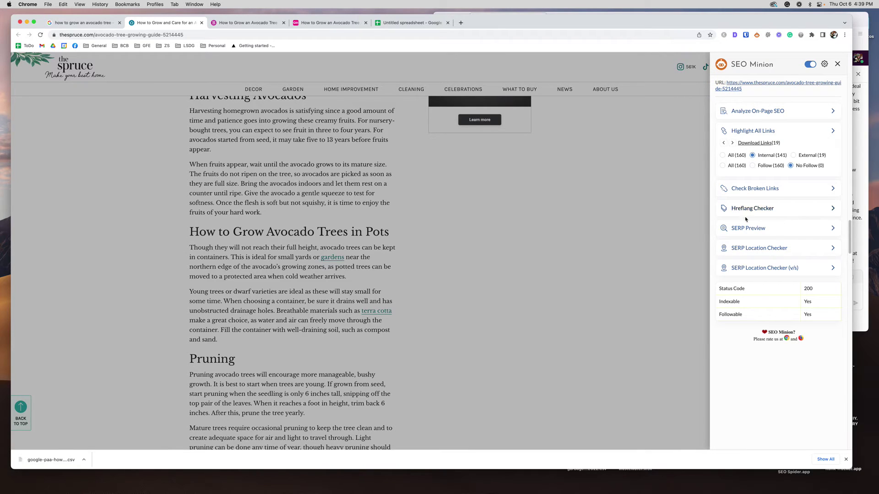
View the SERP Preview form and the SERP Location Checker page, and return to The Spruce article
{"action": "left_click", "coordinate": [813, 232]}
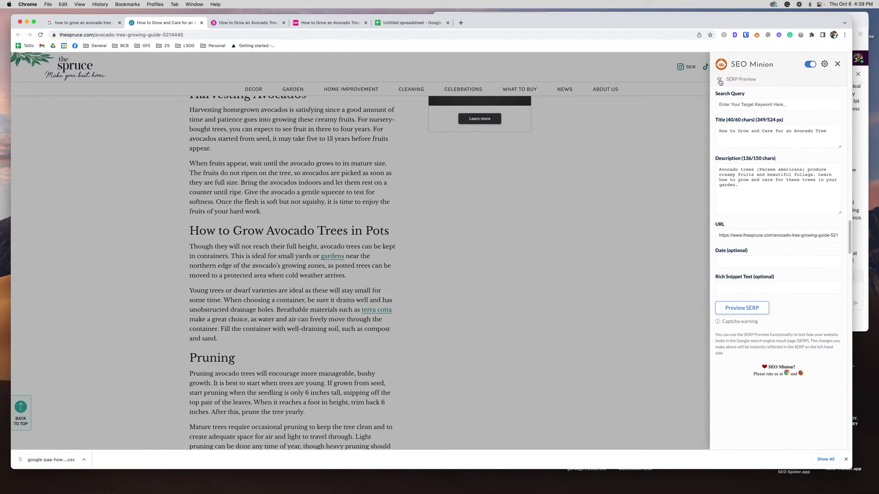
{"action": "left_click", "coordinate": [719, 82]}
{"action": "left_click", "coordinate": [778, 250]}
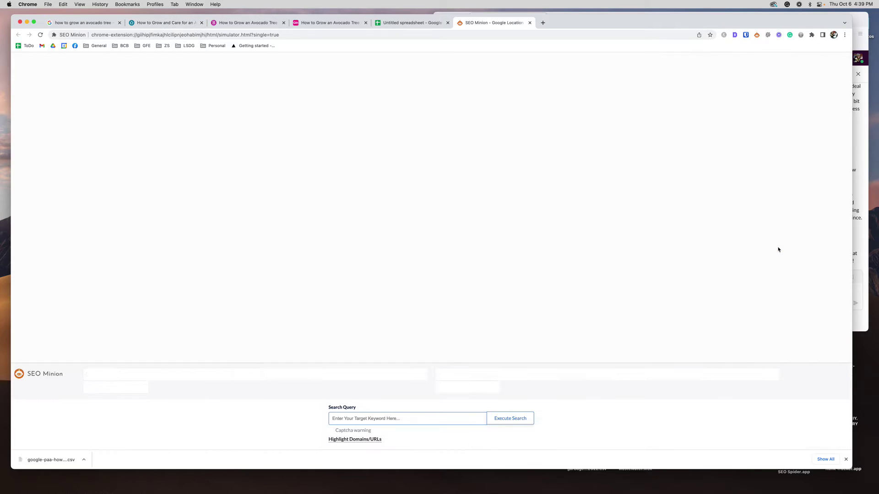
{"action": "left_click", "coordinate": [529, 23]}
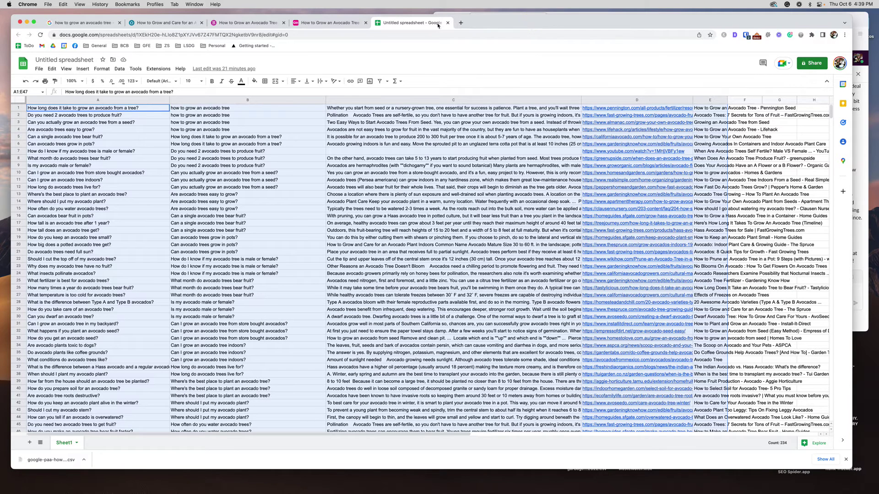
{"action": "left_click", "coordinate": [165, 22]}
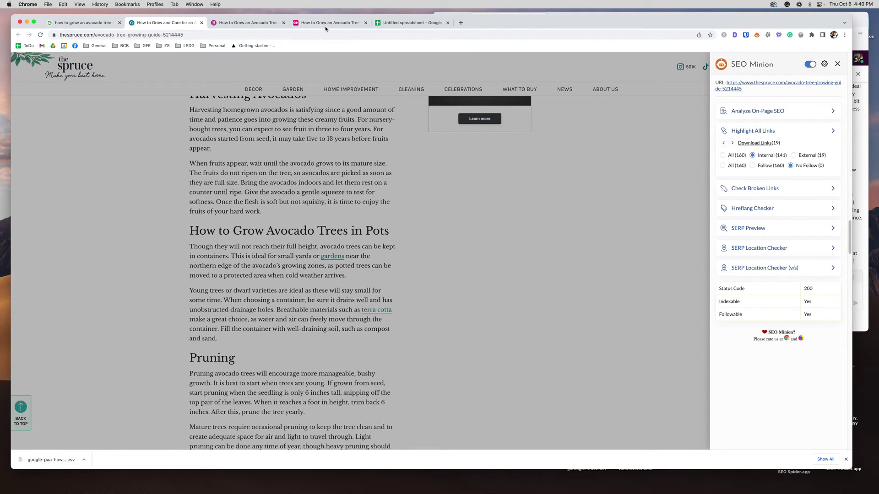
Switch to the Good Housekeeping avocado tree article and run Analyze On-Page SEO on it
{"action": "left_click", "coordinate": [259, 22]}
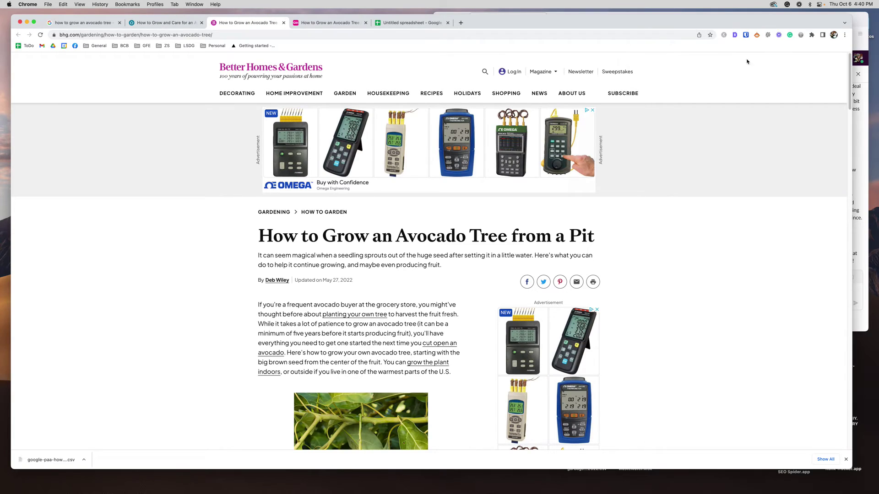
{"action": "key", "text": "ctrl+Tab"}
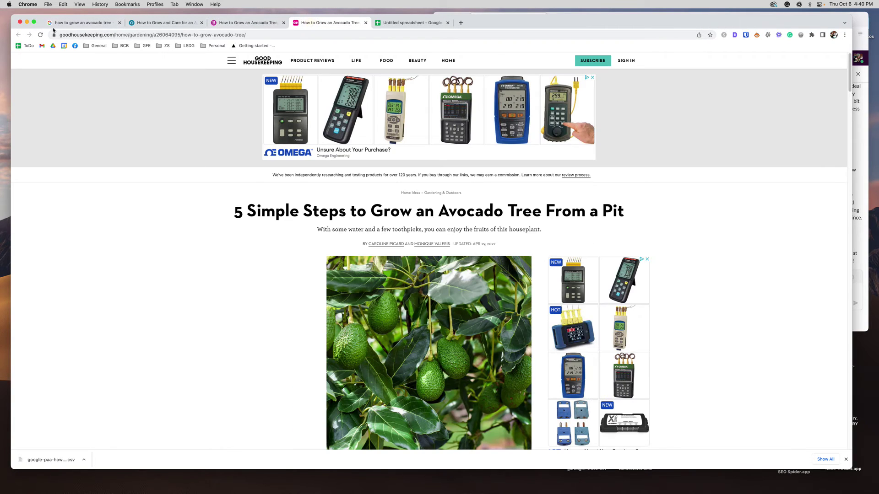
{"action": "left_click", "coordinate": [756, 34]}
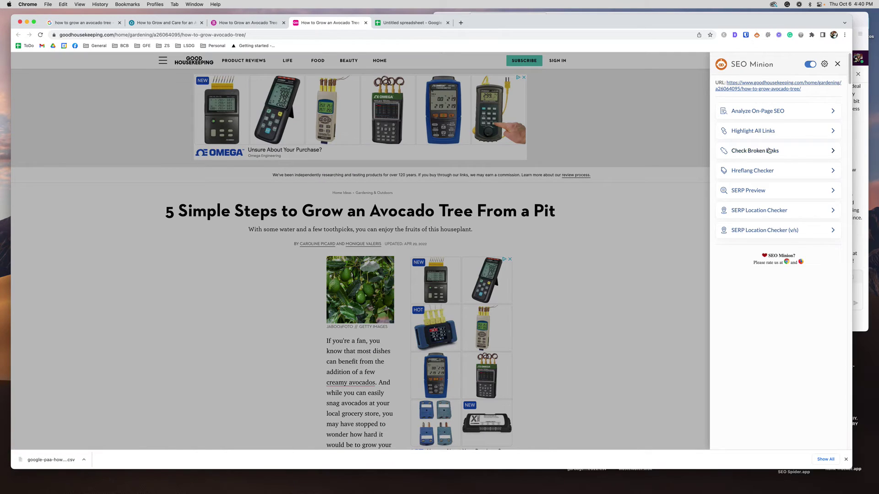
{"action": "left_click", "coordinate": [829, 111]}
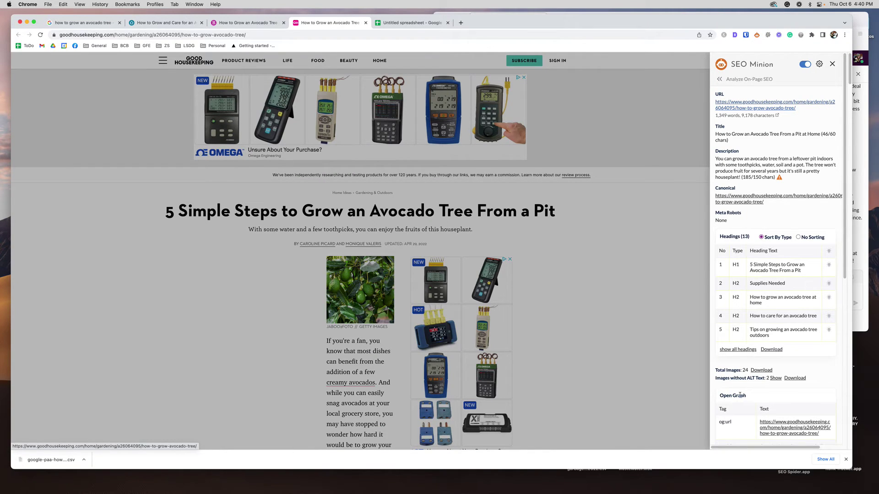
Show all headings in the Good Housekeeping analysis, examine them with the page's metadata, and return to the tool list
{"action": "left_click", "coordinate": [734, 349]}
{"action": "scroll", "coordinate": [755, 321], "scroll_direction": "down", "scroll_amount": 1}
{"action": "scroll", "coordinate": [756, 322], "scroll_direction": "down", "scroll_amount": 3}
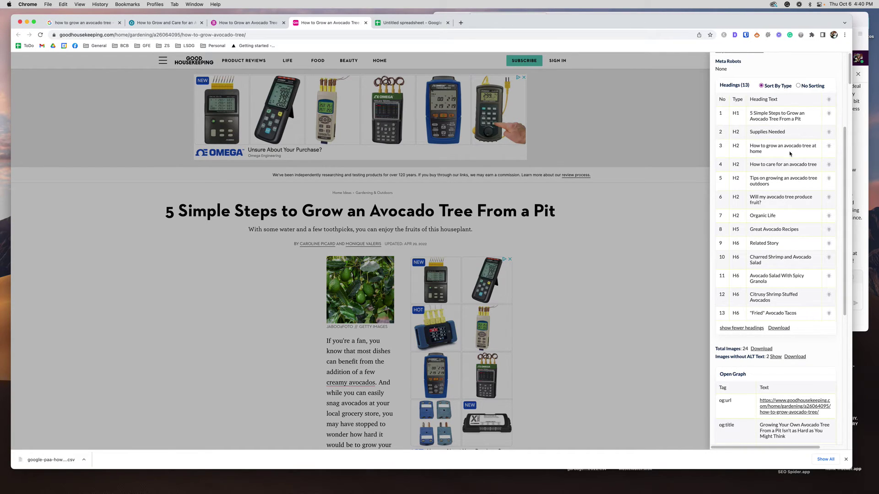
{"action": "scroll", "coordinate": [773, 277], "scroll_direction": "down", "scroll_amount": 2}
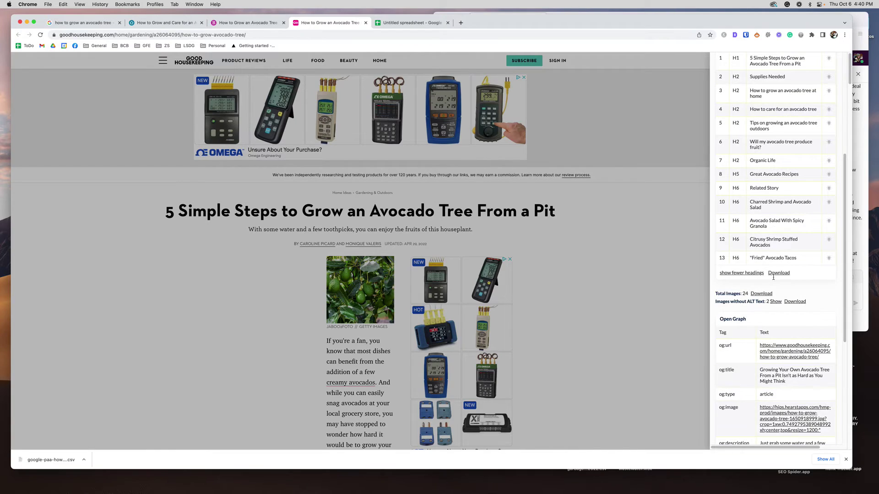
{"action": "scroll", "coordinate": [772, 277], "scroll_direction": "up", "scroll_amount": 2}
{"action": "scroll", "coordinate": [772, 277], "scroll_direction": "up", "scroll_amount": 4}
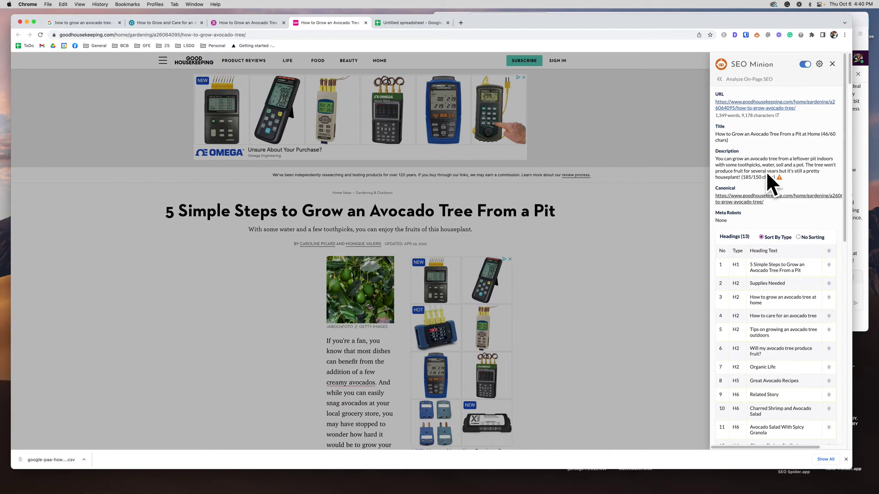
{"action": "left_click", "coordinate": [719, 81]}
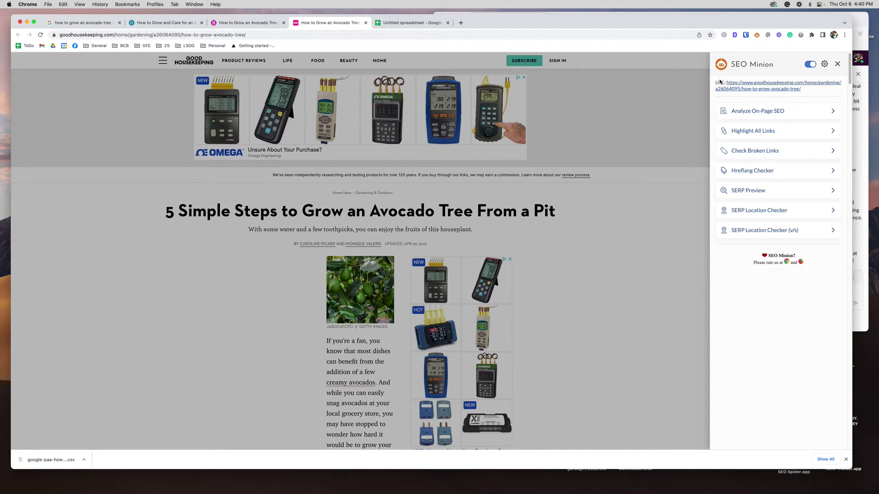
Close the three avocado article pages and return to the Google results for "how to grow an avocado tree"
{"action": "left_click", "coordinate": [365, 23]}
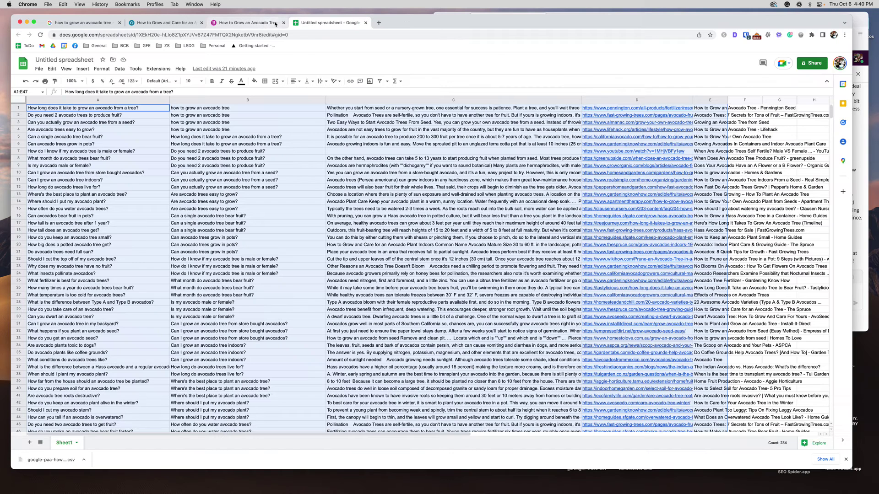
{"action": "left_click", "coordinate": [283, 23]}
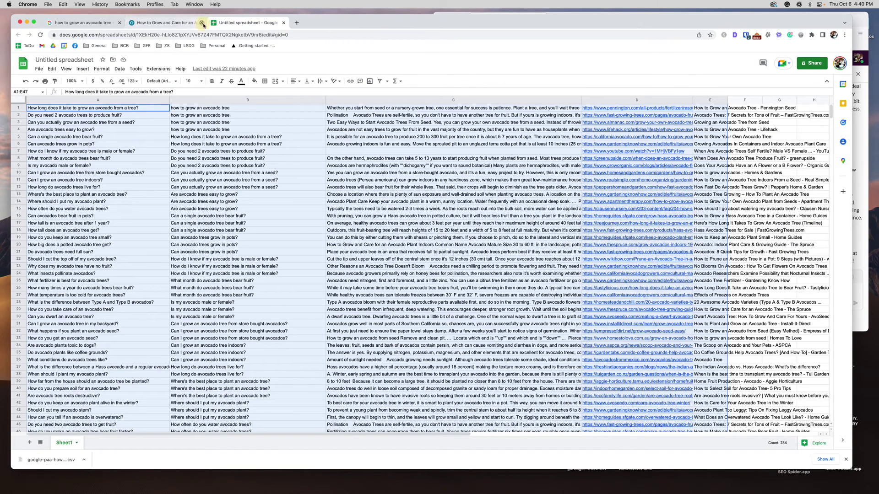
{"action": "left_click", "coordinate": [201, 23]}
{"action": "left_click", "coordinate": [90, 25]}
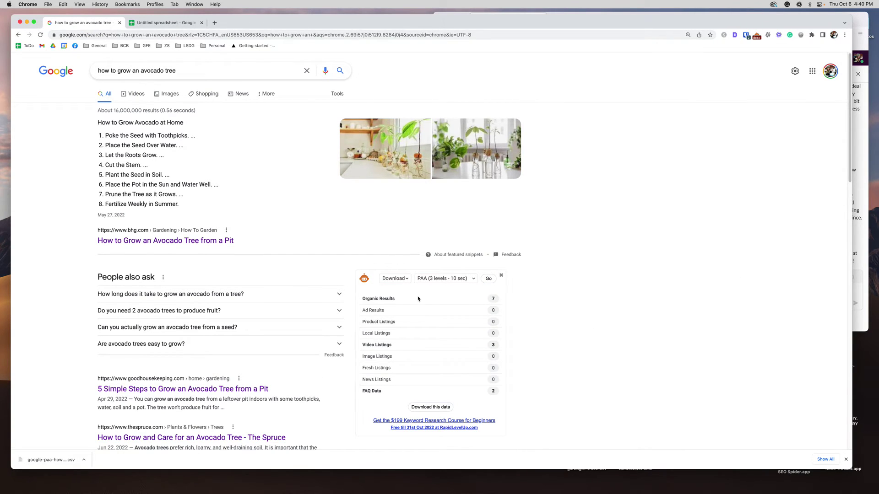
Copy the FAQ URLs from the Google results using SEO Minion's search results export
{"action": "scroll", "coordinate": [613, 328], "scroll_direction": "down", "scroll_amount": 3}
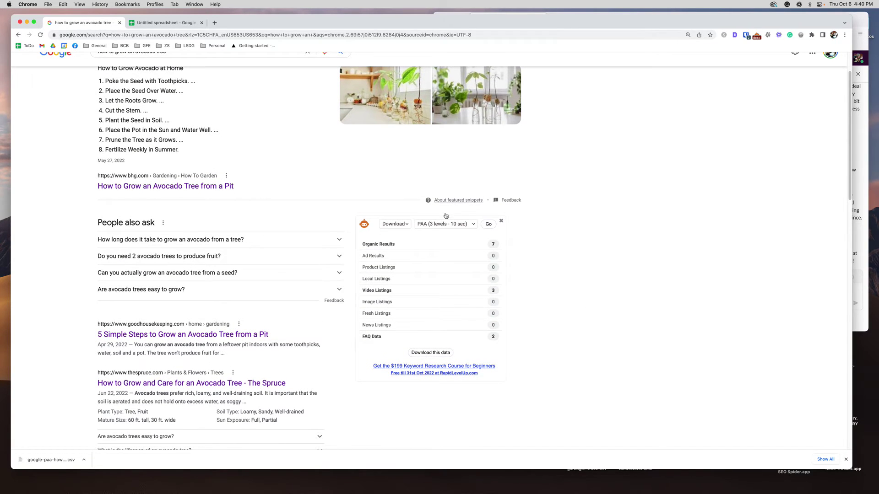
{"action": "left_click", "coordinate": [404, 226]}
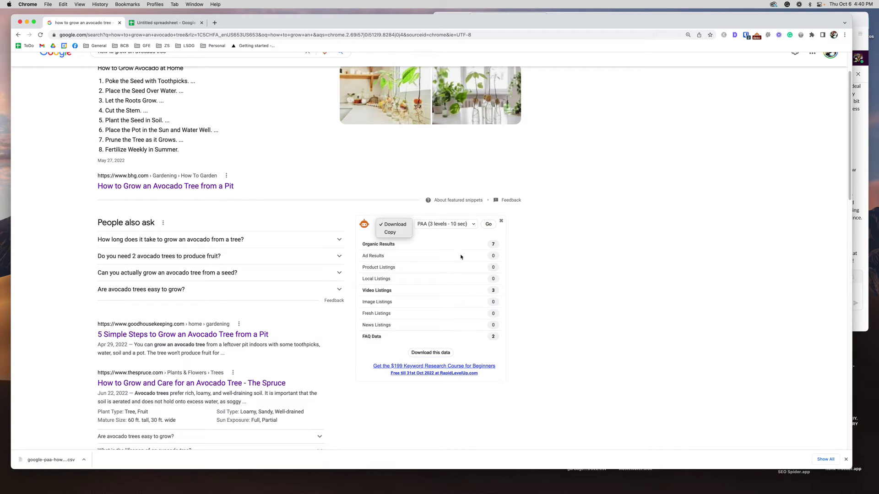
{"action": "left_click", "coordinate": [495, 236]}
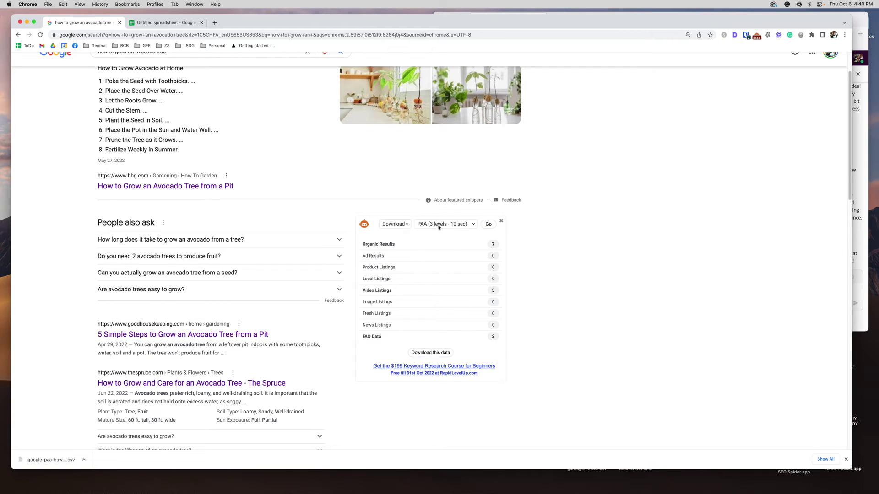
{"action": "left_click", "coordinate": [464, 224]}
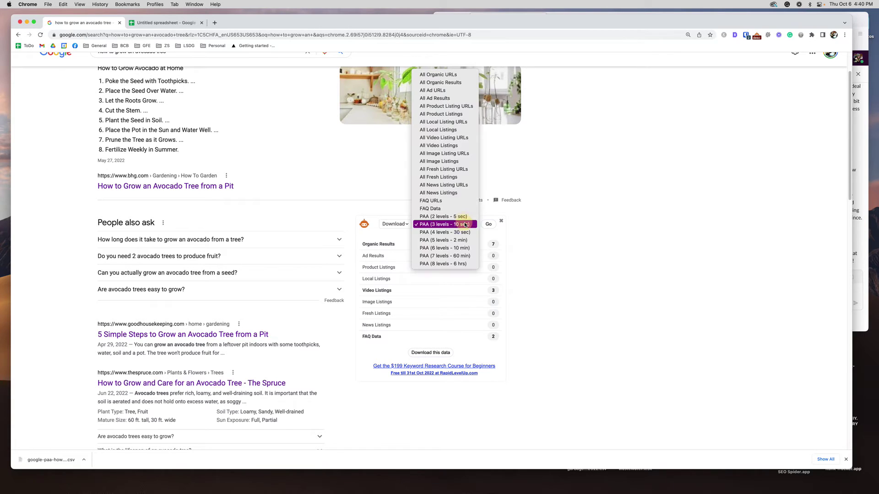
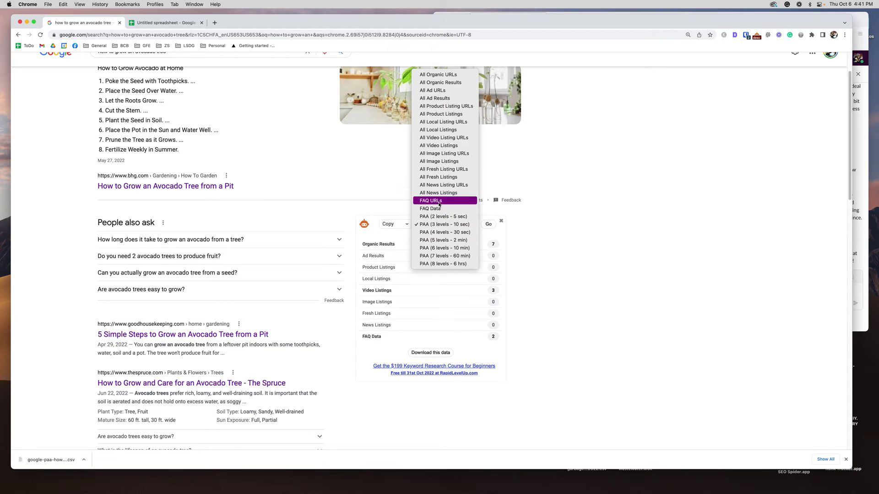
{"action": "left_click", "coordinate": [489, 223]}
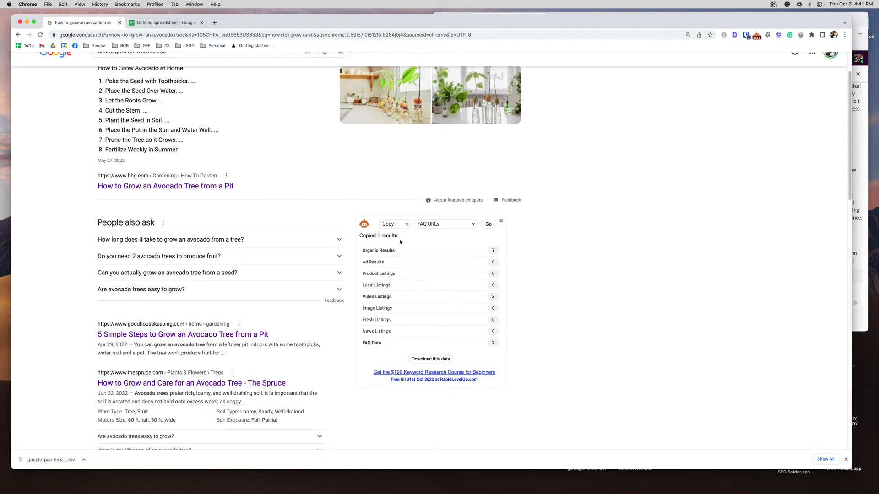
Paste the copied FAQ URL into cell A1 of a new sheet in the untitled spreadsheet and widen column A to fit
{"action": "left_click", "coordinate": [214, 23]}
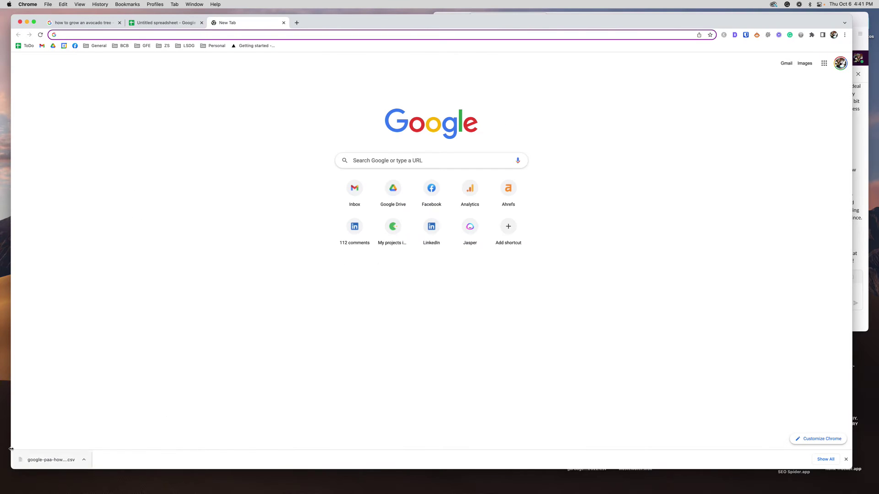
{"action": "left_click", "coordinate": [165, 23]}
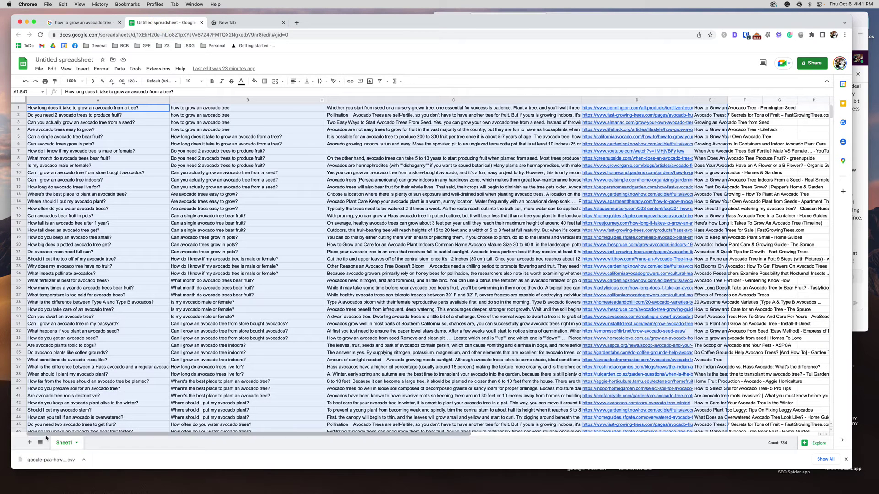
{"action": "left_click", "coordinate": [30, 443]}
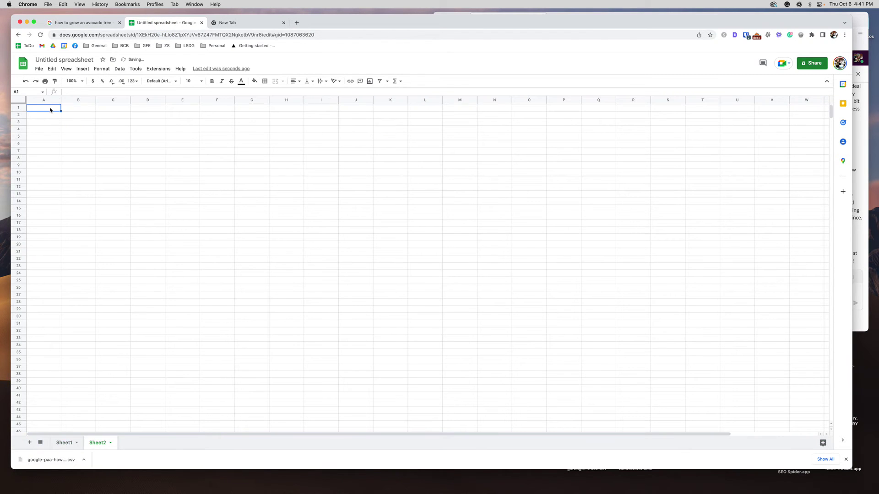
{"action": "type", "text": "https://www.thespruce.com/avocado-tree-growing-guide-5214445"}
{"action": "left_click_drag", "start_coordinate": [61, 100], "coordinate": [221, 107]}
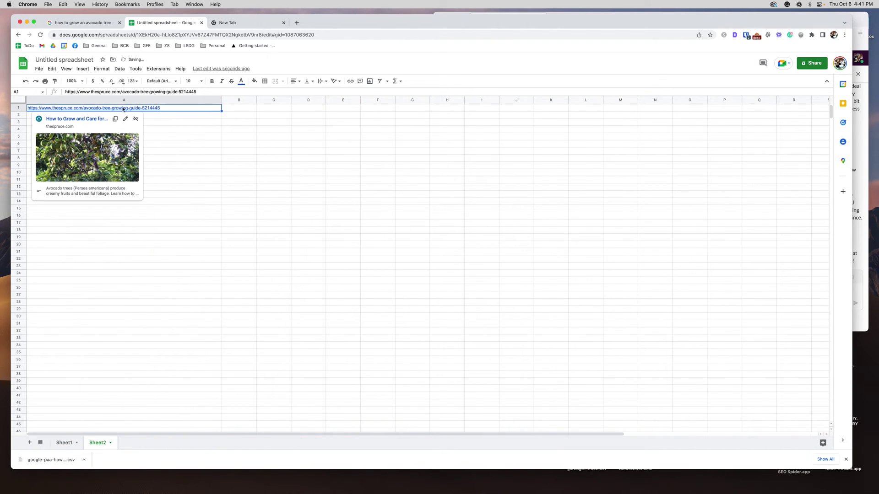
{"action": "left_click", "coordinate": [78, 23]}
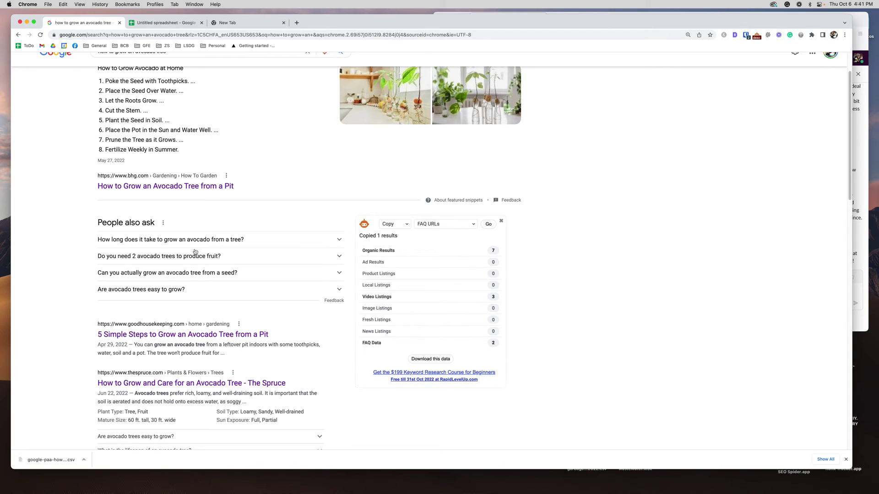
Compare The Spruce's FAQ listing in the Google results with the FAQ URL pasted in the spreadsheet
{"action": "scroll", "coordinate": [312, 298], "scroll_direction": "down", "scroll_amount": 3}
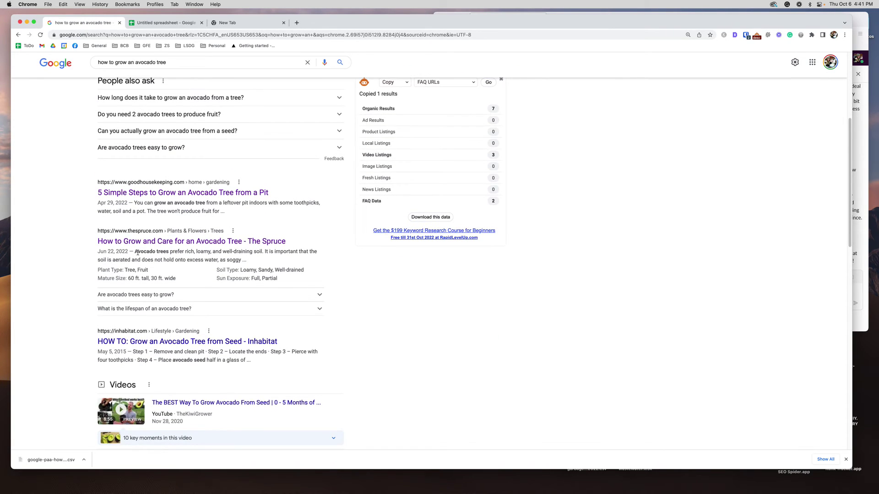
{"action": "left_click", "coordinate": [171, 24]}
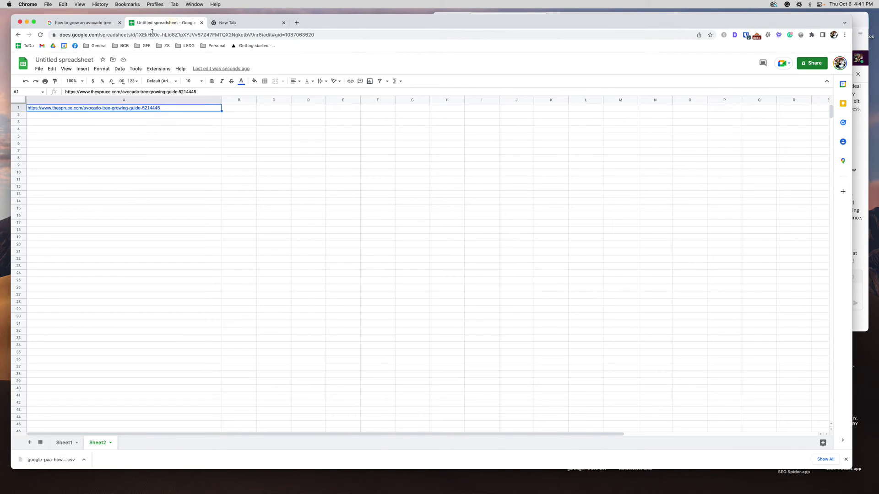
{"action": "left_click", "coordinate": [83, 22]}
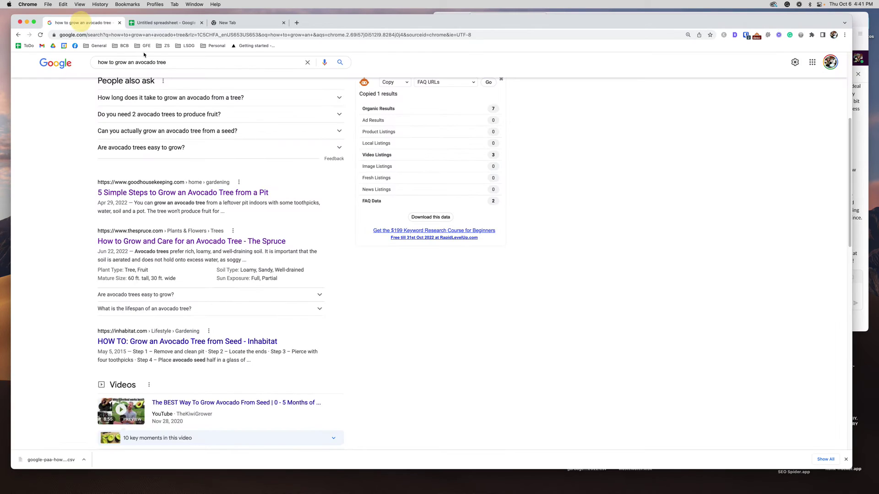
Copy the FAQ Data from the Google results with SEO Minion's search results export
{"action": "scroll", "coordinate": [421, 151], "scroll_direction": "up", "scroll_amount": 3}
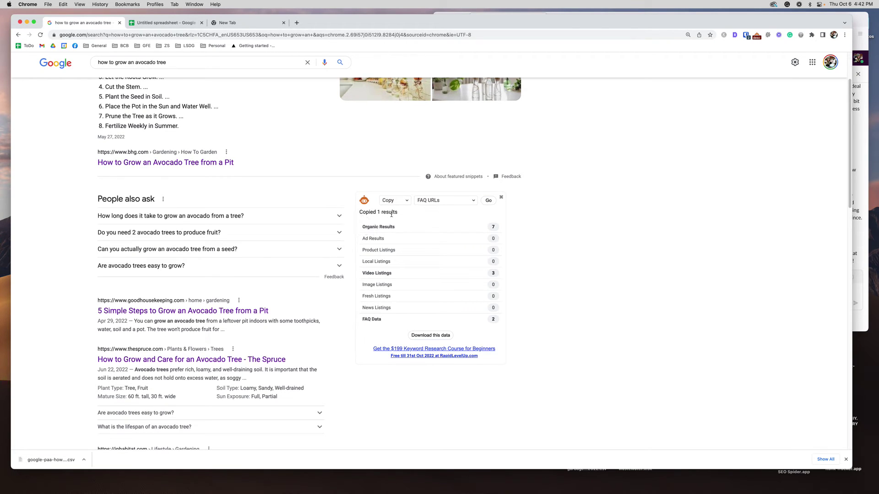
{"action": "left_click", "coordinate": [429, 201]}
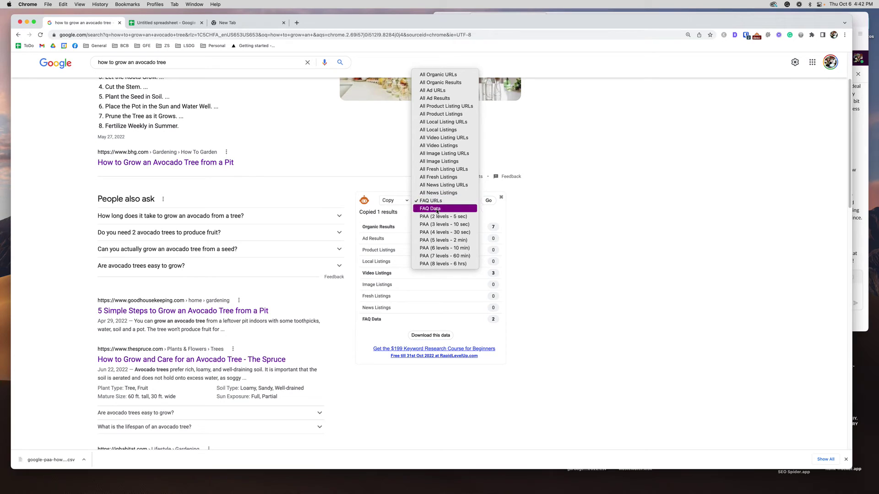
{"action": "left_click", "coordinate": [436, 209]}
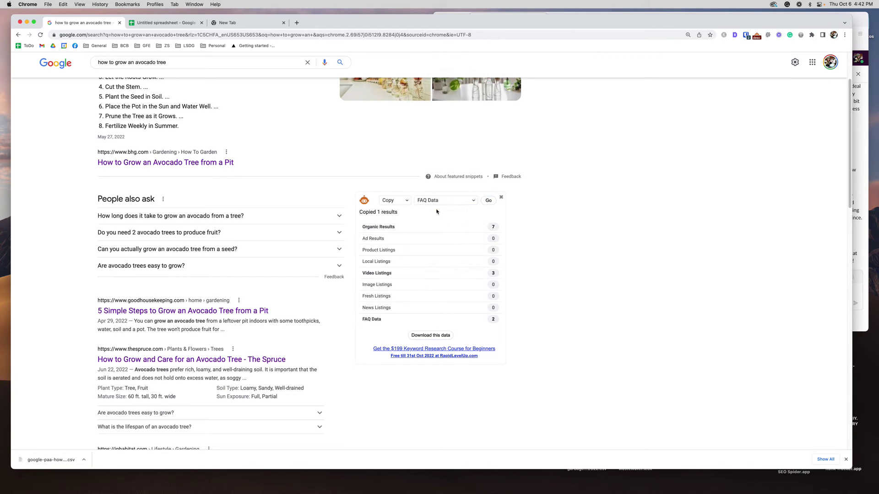
{"action": "left_click", "coordinate": [490, 201]}
Paste the copied FAQ data into Sheet2 starting at cell A3 and compare it with the Google results
{"action": "left_click", "coordinate": [172, 24]}
{"action": "left_click", "coordinate": [47, 122]}
{"action": "key", "text": "super+v"}
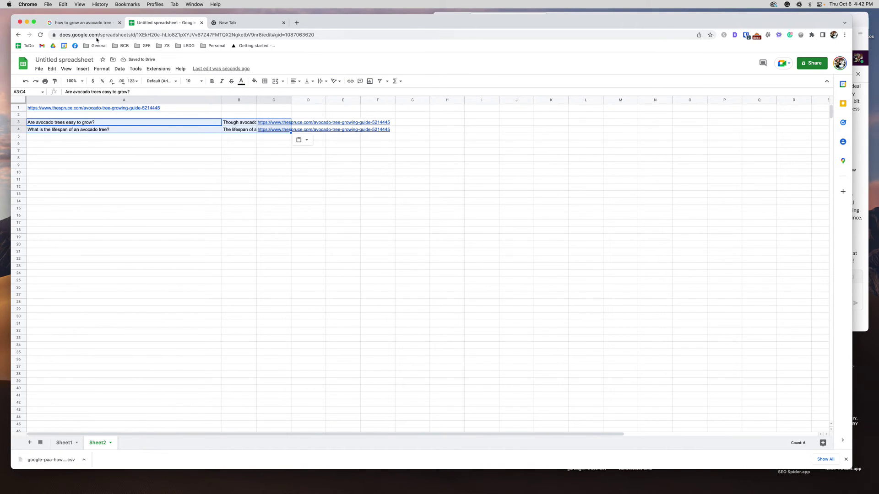
{"action": "left_click", "coordinate": [82, 22]}
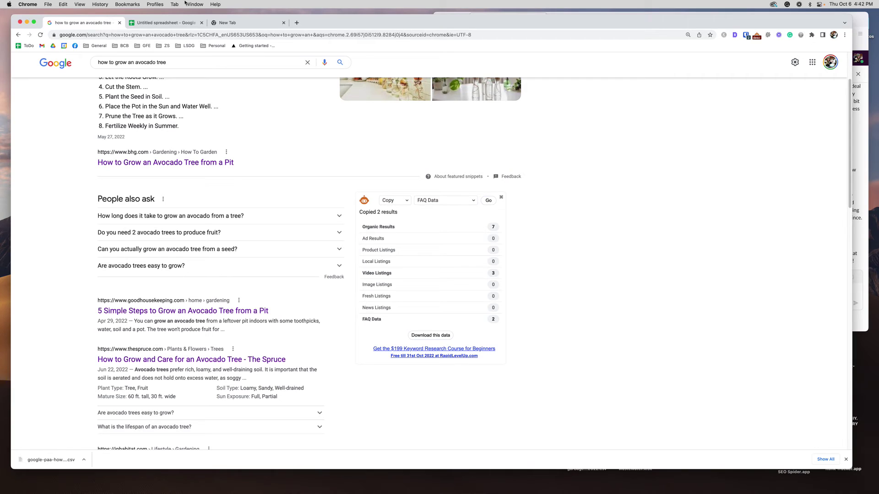
{"action": "left_click", "coordinate": [175, 22]}
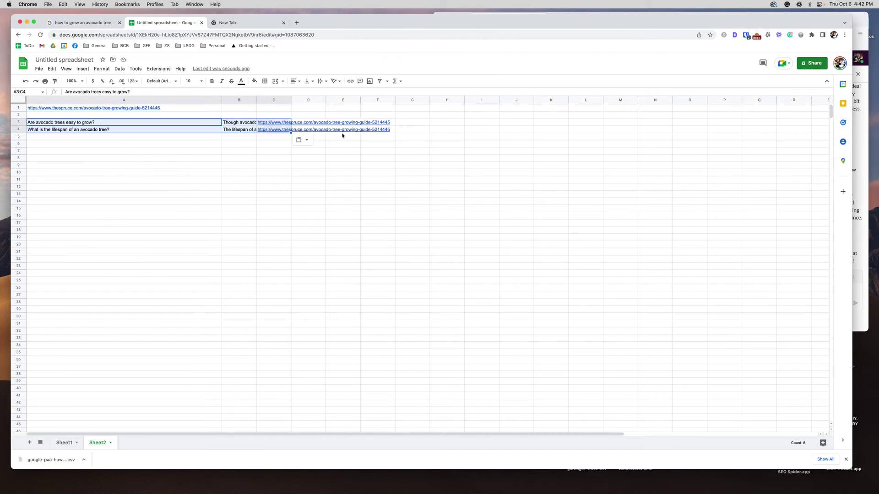
Return to the Google results and run SEO Minion's Copy export for PAA (3 levels - 10 sec)
{"action": "left_click", "coordinate": [71, 24]}
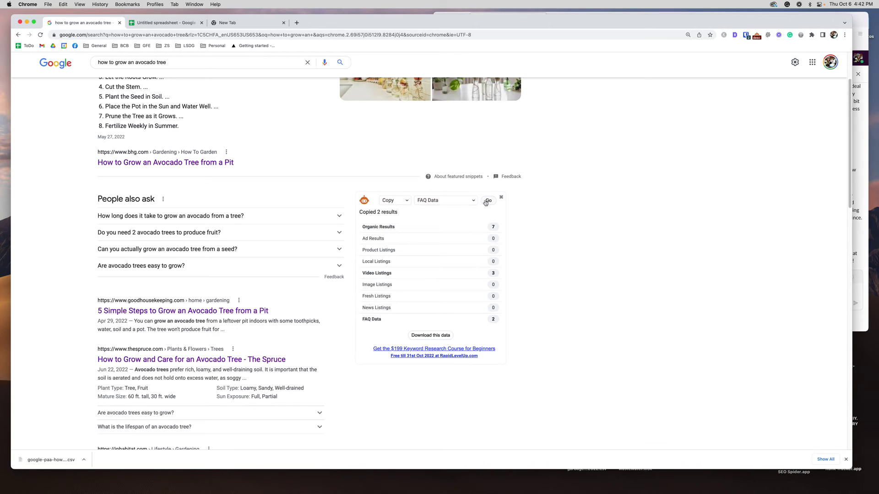
{"action": "left_click", "coordinate": [430, 201]}
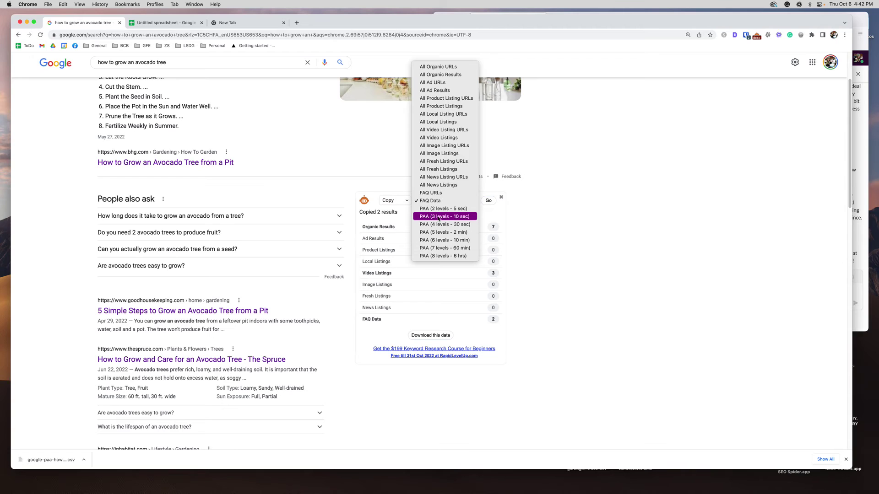
{"action": "left_click", "coordinate": [438, 217]}
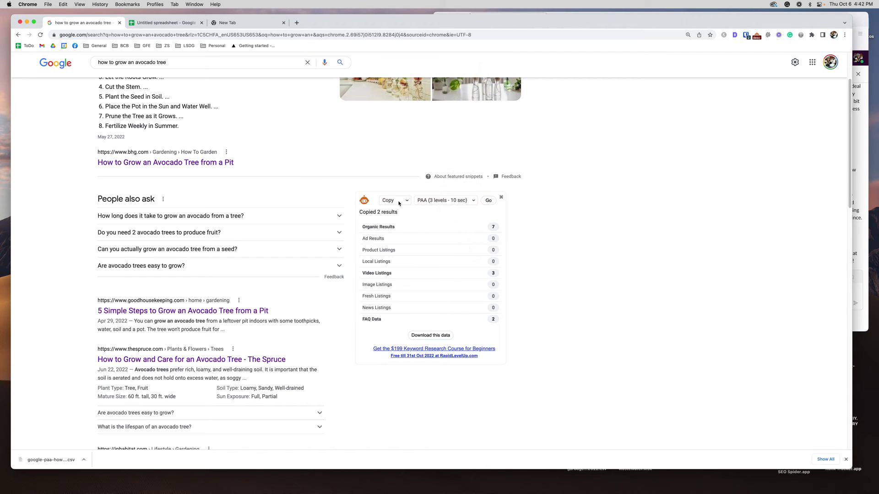
{"action": "left_click", "coordinate": [488, 202]}
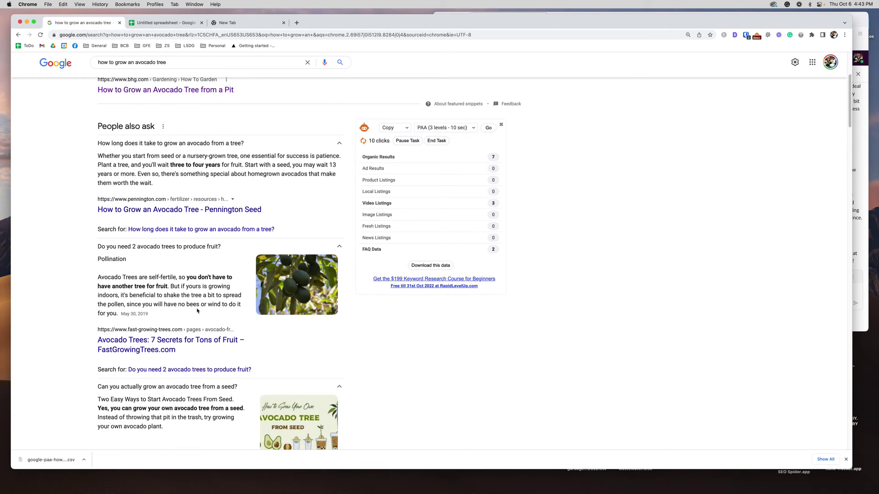
Examine the expanded People also ask questions and answers in the Google results, including SEO Minion's export status
{"action": "scroll", "coordinate": [197, 311], "scroll_direction": "down", "scroll_amount": 15}
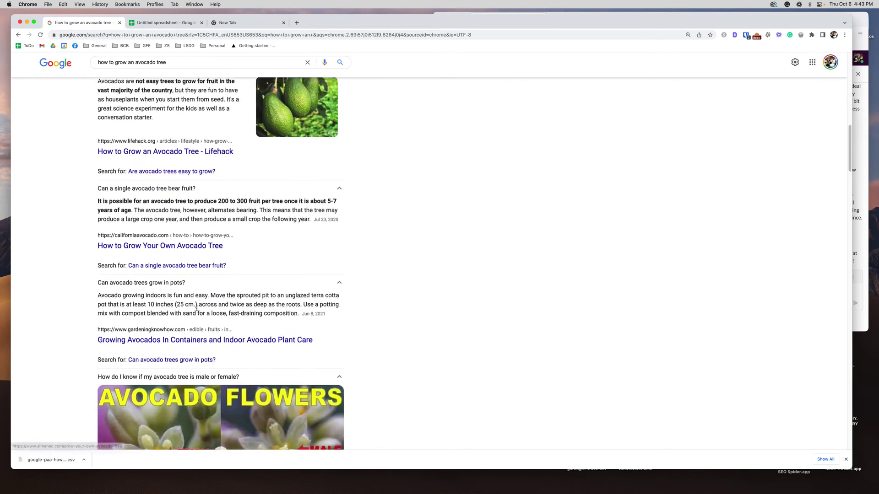
{"action": "scroll", "coordinate": [197, 311], "scroll_direction": "down", "scroll_amount": 20}
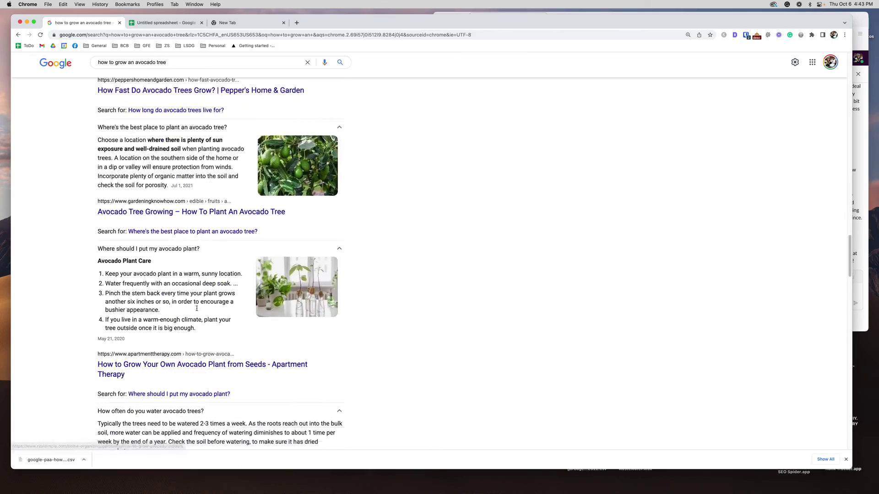
{"action": "scroll", "coordinate": [197, 311], "scroll_direction": "down", "scroll_amount": 7}
{"action": "scroll", "coordinate": [197, 310], "scroll_direction": "up", "scroll_amount": 20}
{"action": "scroll", "coordinate": [198, 311], "scroll_direction": "up", "scroll_amount": 15}
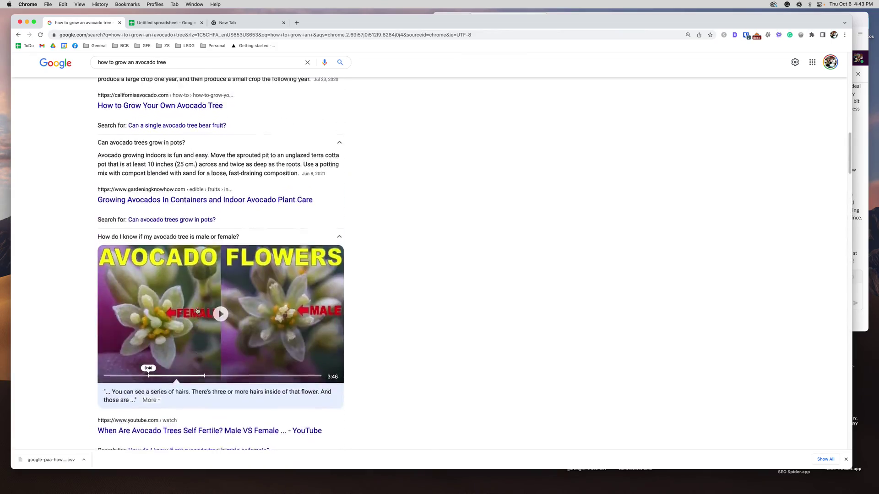
{"action": "scroll", "coordinate": [197, 311], "scroll_direction": "up", "scroll_amount": 8}
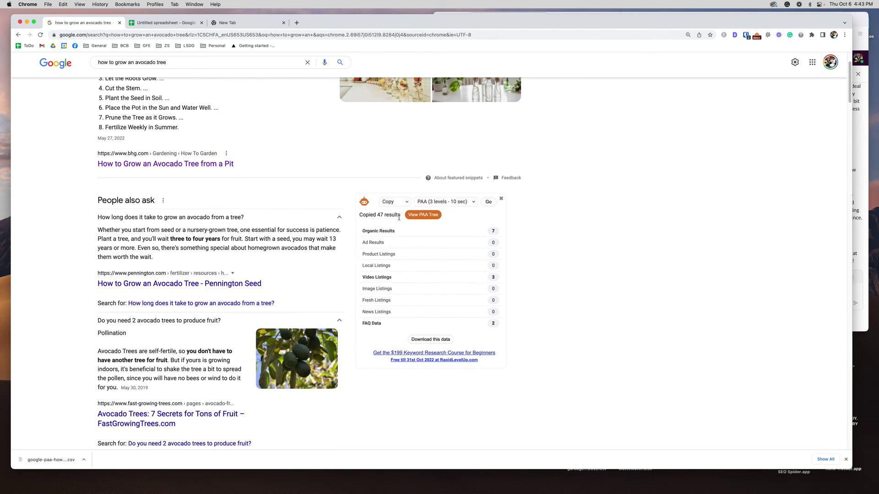
Review the People also ask data on Sheet1, checking the questions, parent queries, answers, source URLs and page titles
{"action": "left_click", "coordinate": [173, 23]}
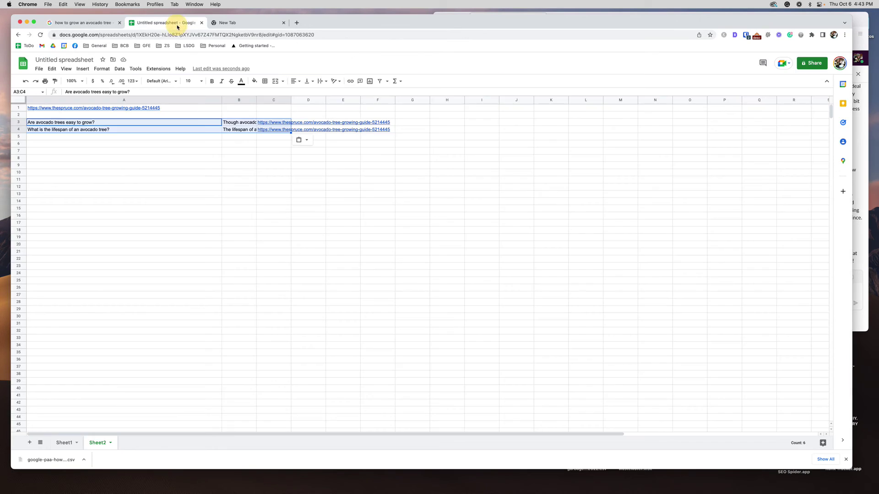
{"action": "left_click", "coordinate": [54, 443]}
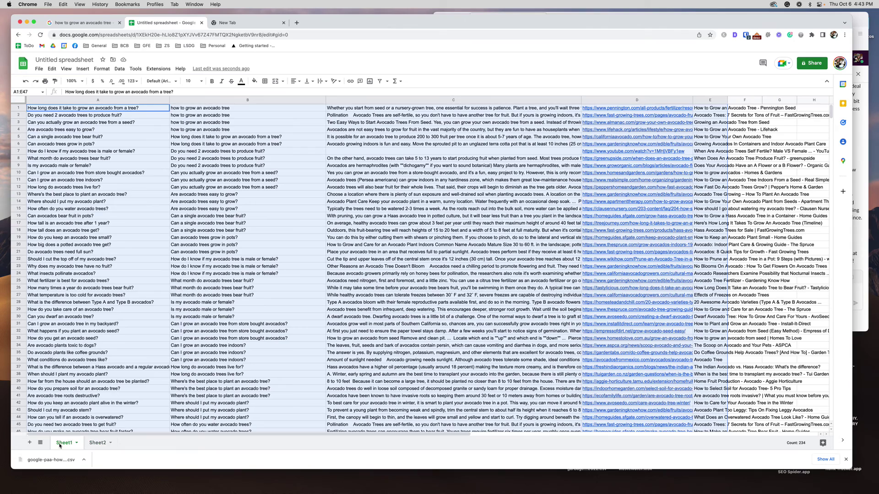
{"action": "scroll", "coordinate": [282, 348], "scroll_direction": "down", "scroll_amount": 4}
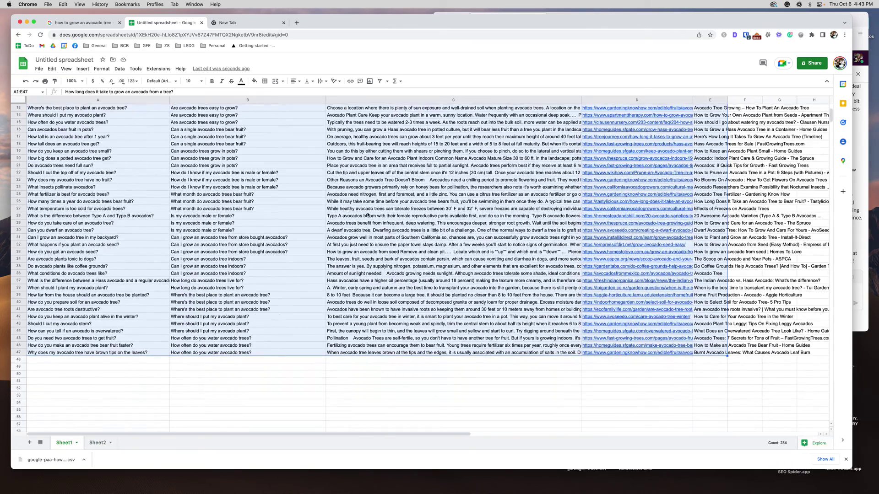
{"action": "scroll", "coordinate": [366, 217], "scroll_direction": "up", "scroll_amount": 4}
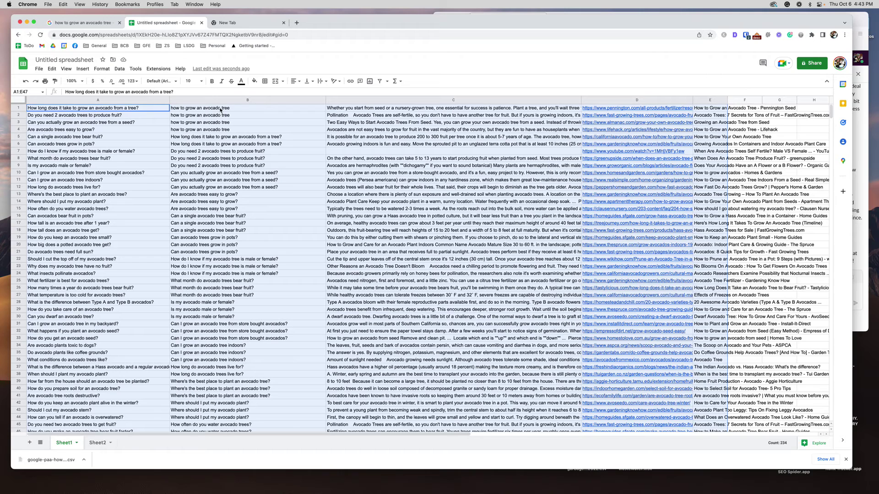
{"action": "left_click_drag", "start_coordinate": [222, 109], "coordinate": [223, 132]}
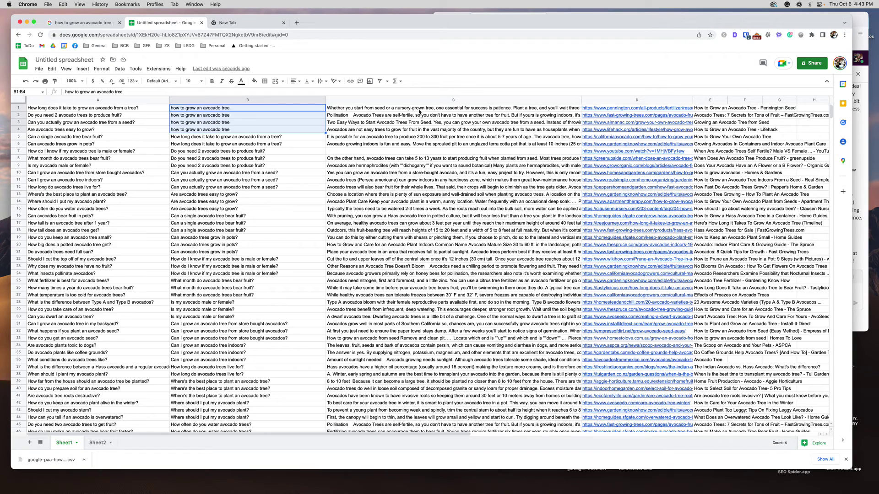
{"action": "left_click_drag", "start_coordinate": [422, 110], "coordinate": [431, 219]}
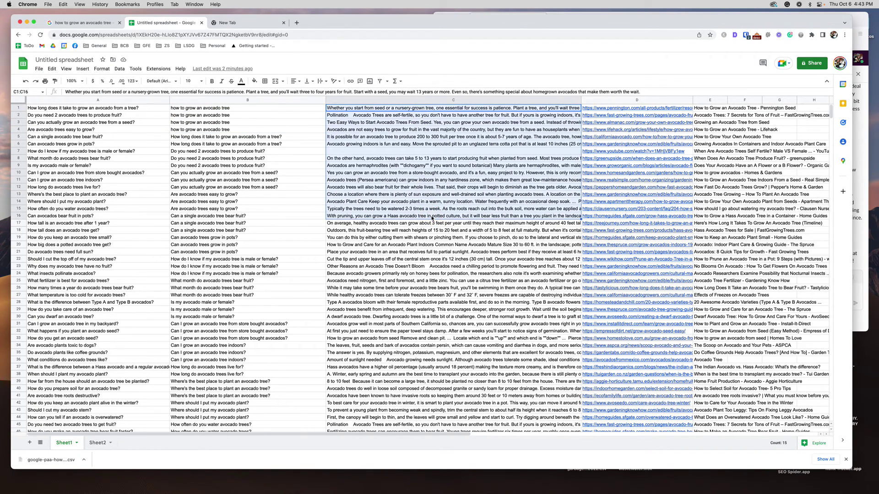
{"action": "left_click", "coordinate": [73, 21]}
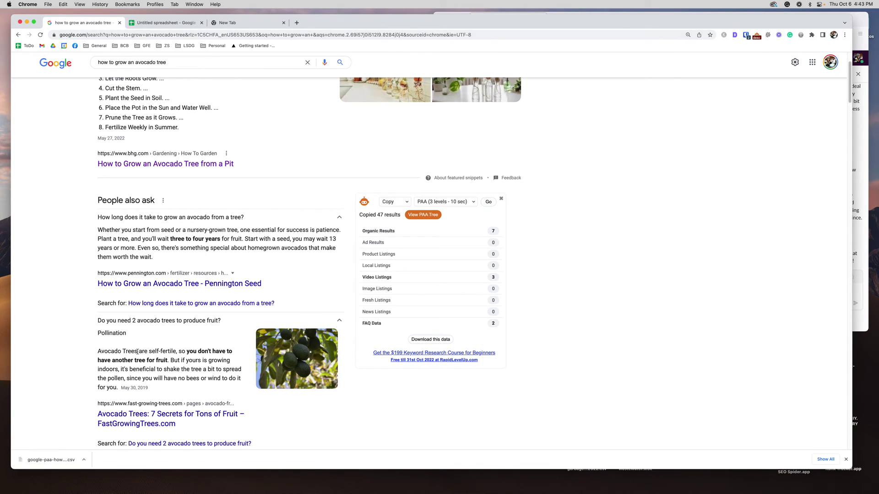
{"action": "left_click", "coordinate": [162, 23]}
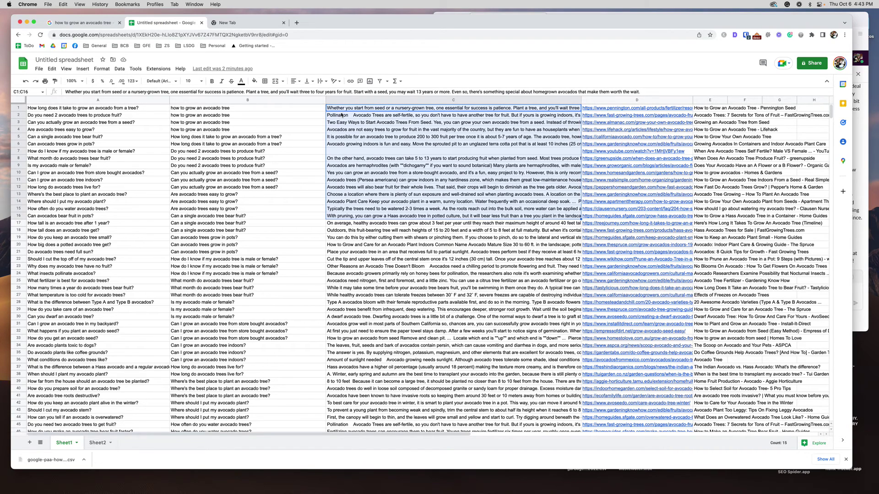
{"action": "mouse_move", "coordinate": [646, 101]}
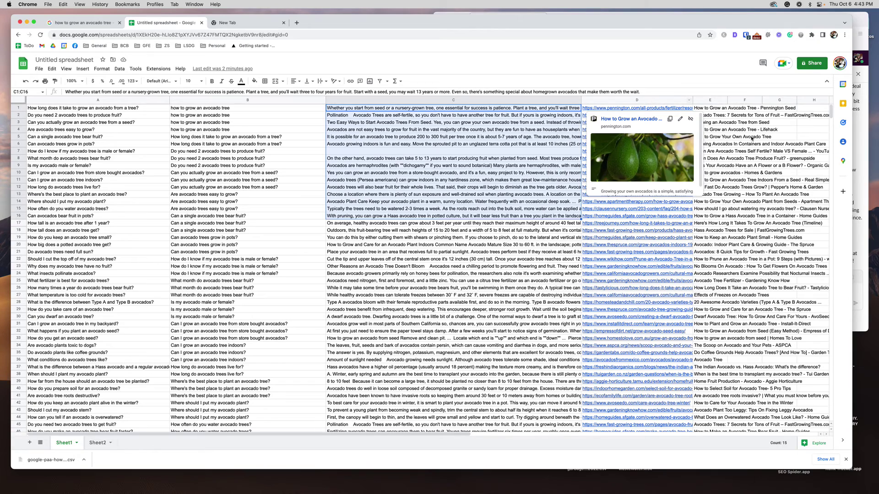
{"action": "left_click", "coordinate": [742, 109]}
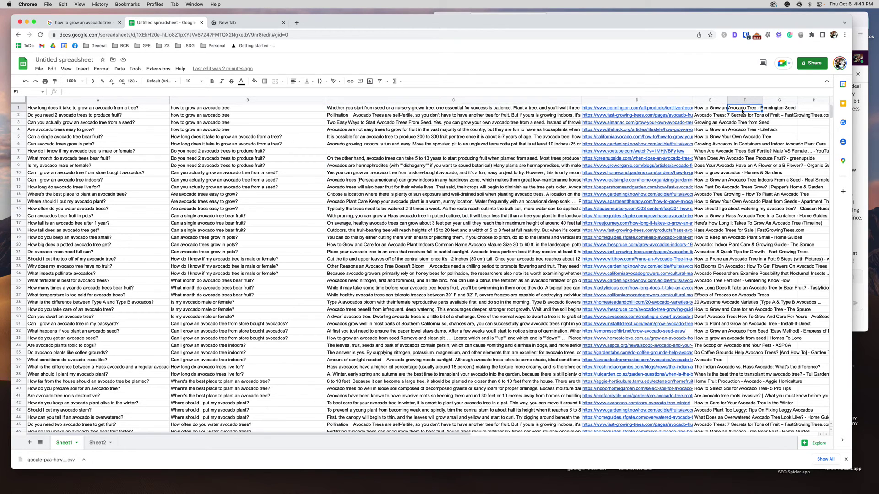
Examine the parent questions in column B of Sheet1 to trace how each level branches from "how to grow an avocado tree"
{"action": "left_click_drag", "start_coordinate": [253, 109], "coordinate": [249, 130]}
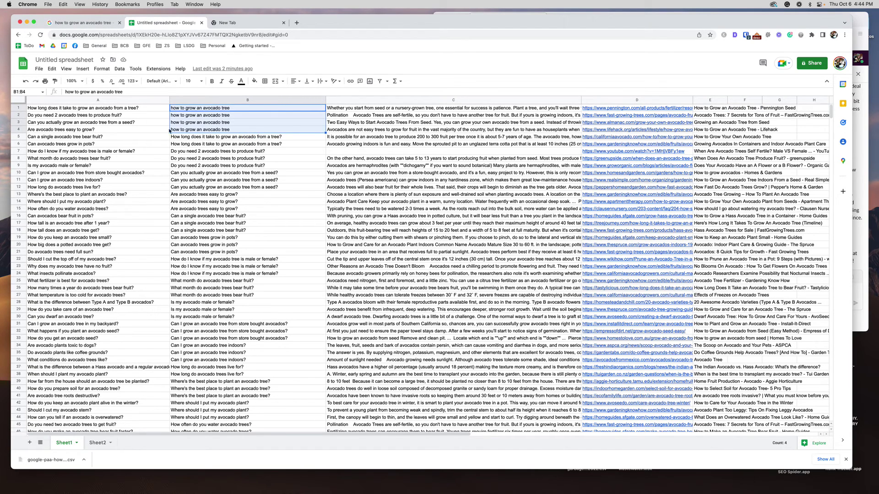
{"action": "left_click", "coordinate": [256, 141]}
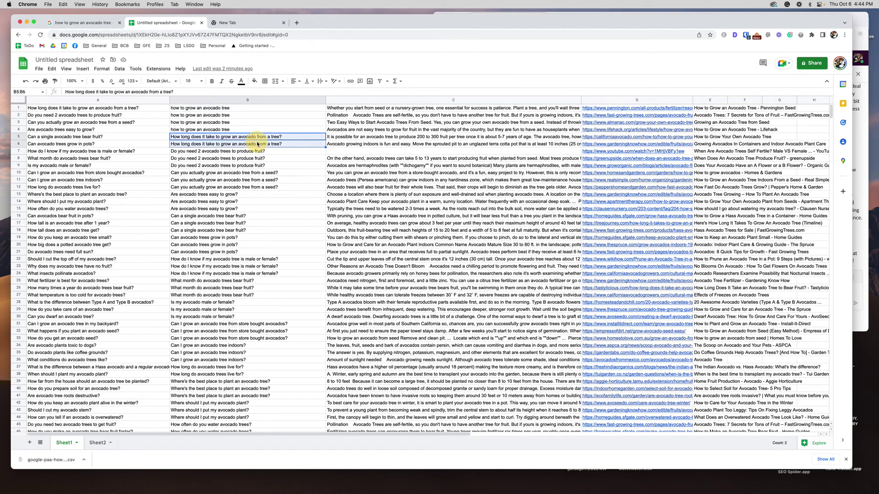
{"action": "left_click_drag", "start_coordinate": [265, 151], "coordinate": [292, 191]}
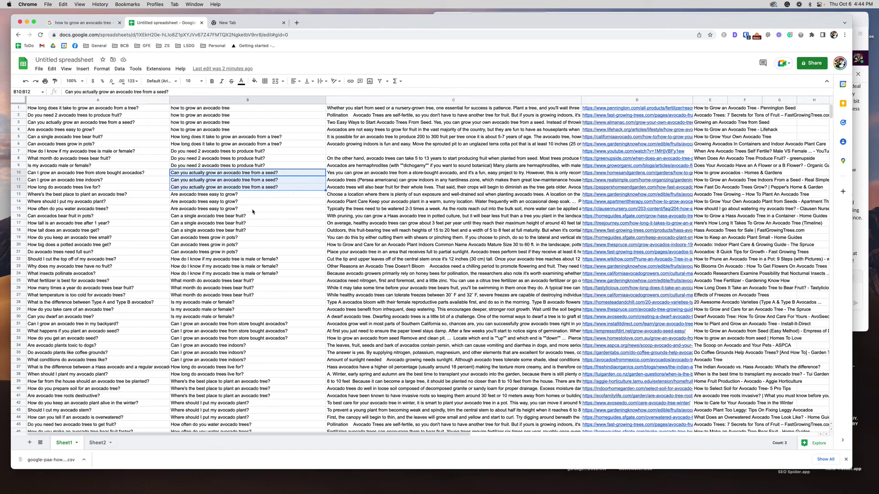
{"action": "left_click_drag", "start_coordinate": [230, 199], "coordinate": [232, 275]}
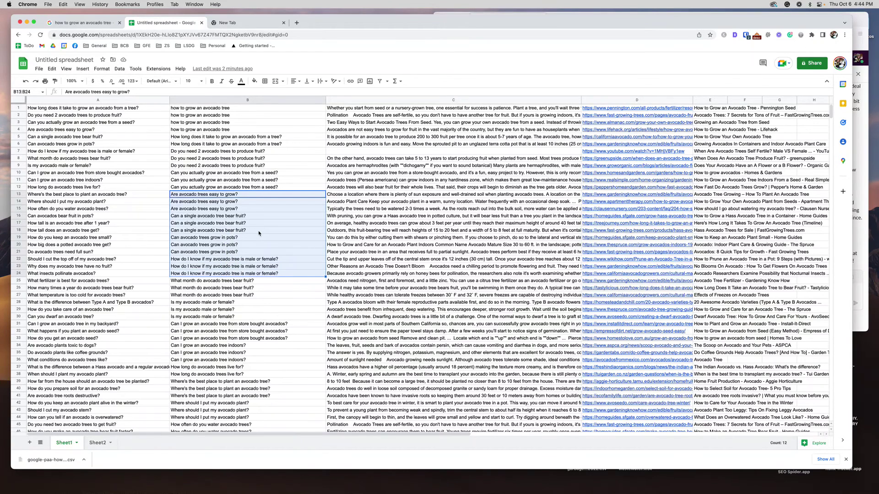
{"action": "left_click", "coordinate": [208, 110]}
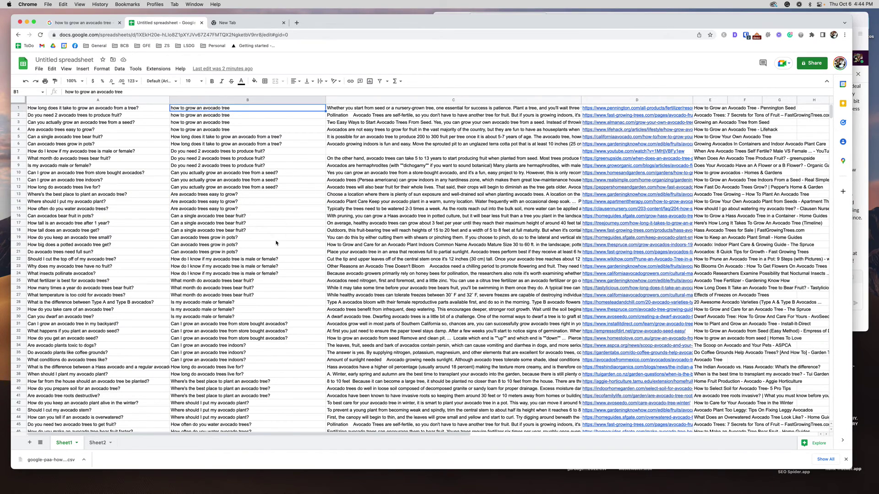
{"action": "scroll", "coordinate": [276, 243], "scroll_direction": "down", "scroll_amount": 2}
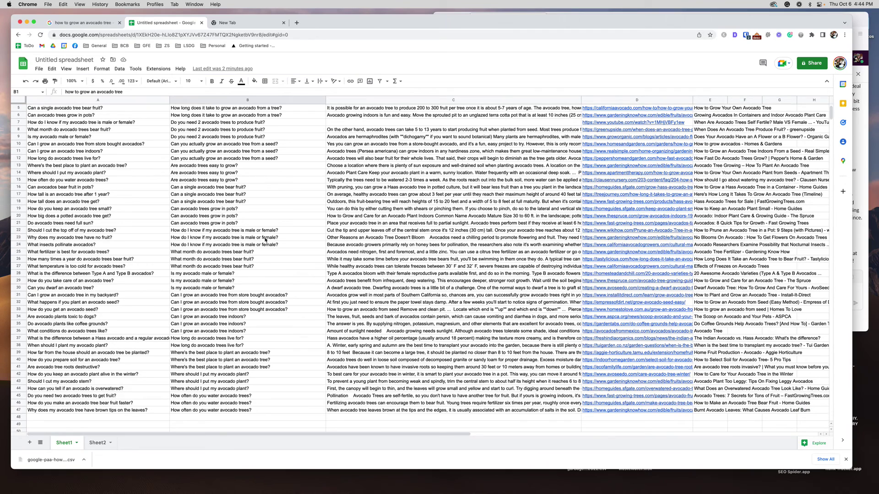
{"action": "left_click", "coordinate": [210, 296]}
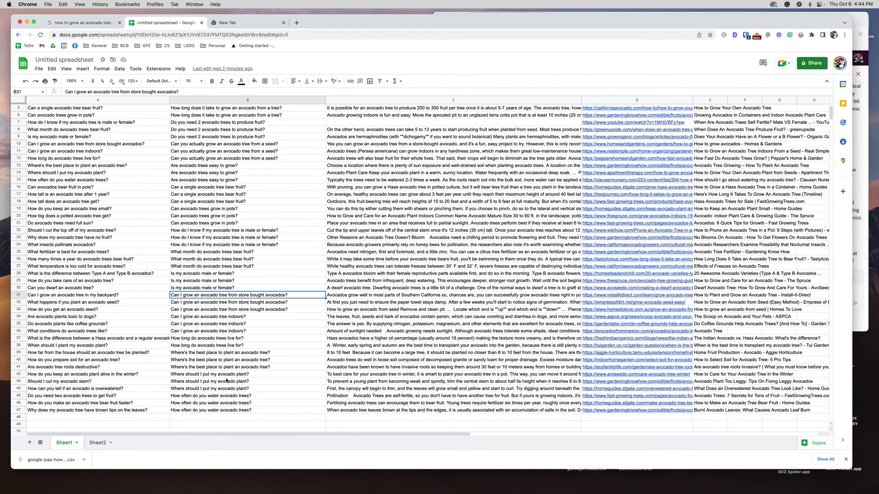
{"action": "left_click", "coordinate": [224, 353]}
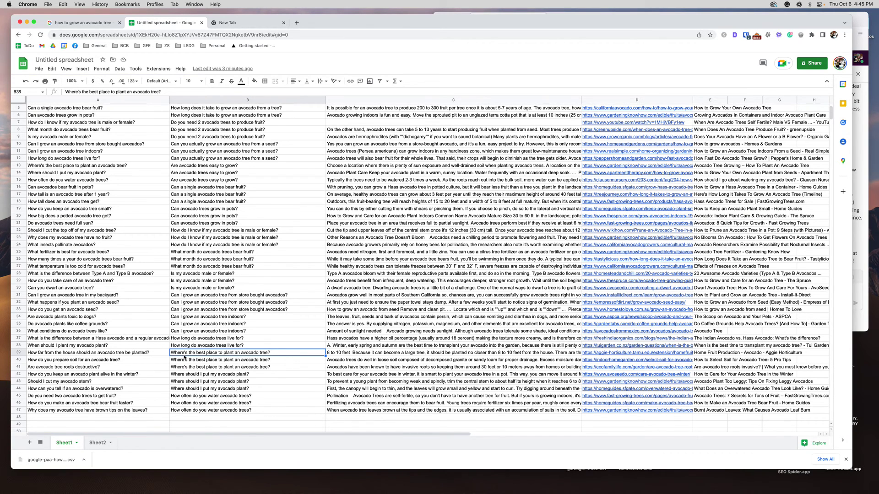
Select the three column B cells on Sheet1 containing "Where's the best place to plant an avocado tree?" to review that parent question's branch
{"action": "left_click_drag", "start_coordinate": [186, 374], "coordinate": [187, 358]}
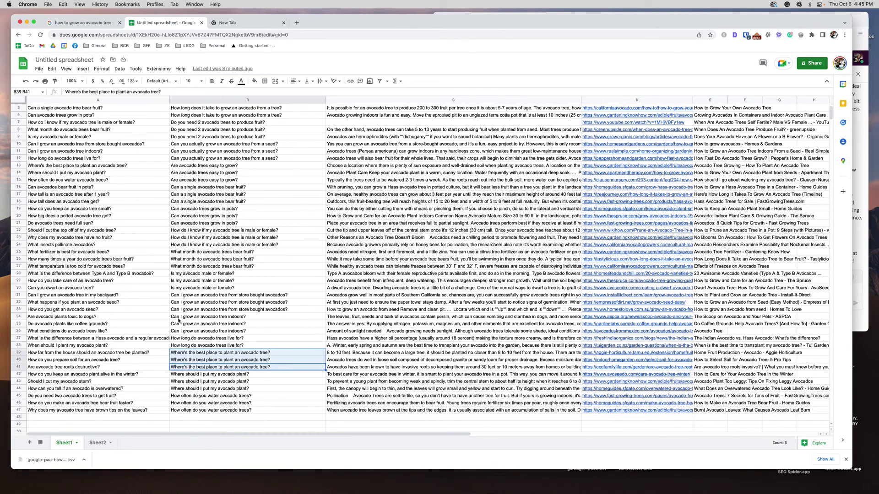
{"action": "scroll", "coordinate": [179, 320], "scroll_direction": "up", "scroll_amount": 2}
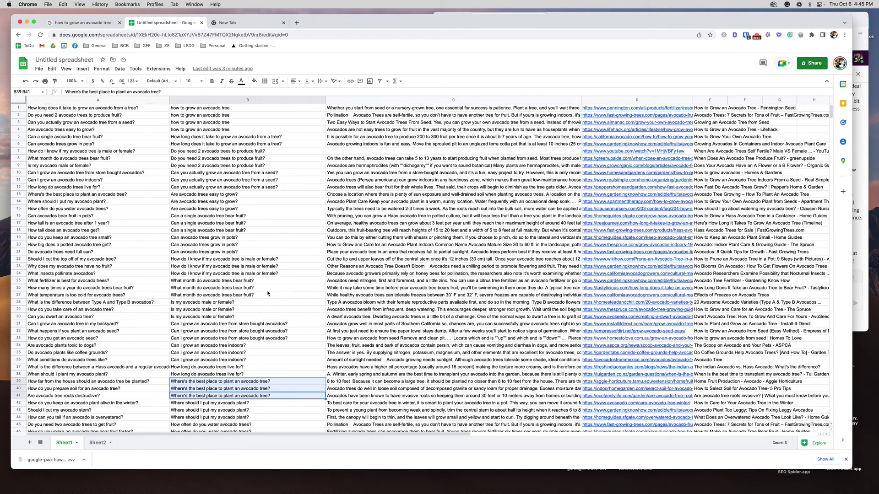
Return to the Google results and review SEO Minion's PAA export depths and their time estimates, keeping PAA (3 levels - 10 sec)
{"action": "left_click", "coordinate": [71, 21]}
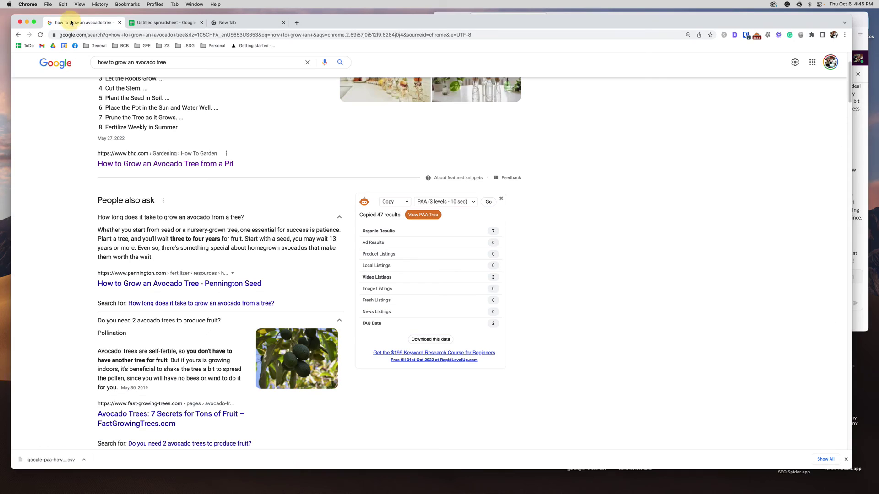
{"action": "left_click", "coordinate": [457, 203]}
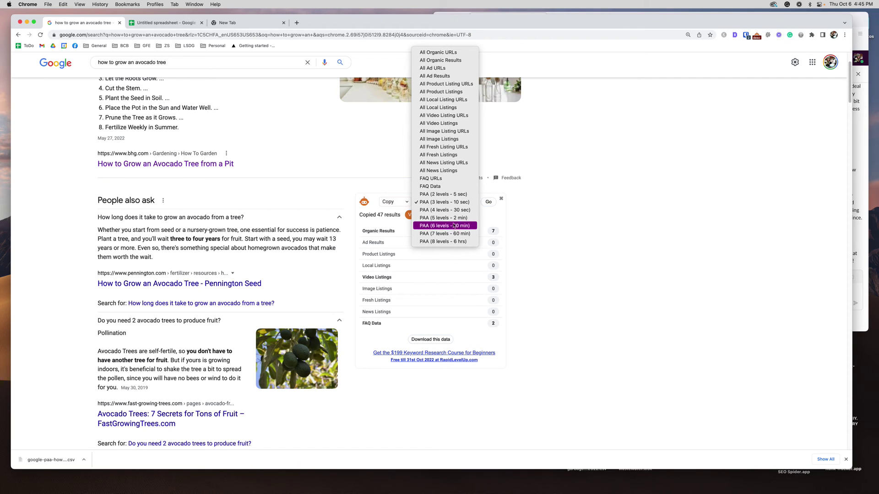
{"action": "left_click", "coordinate": [592, 242]}
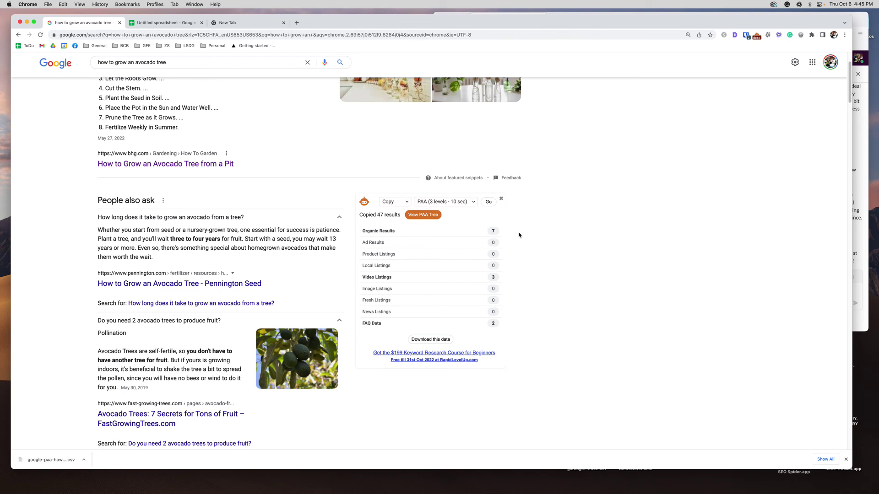
Open SEO Minion's PAA tree for the copied results and compare it with the data on Sheet1
{"action": "double_click", "coordinate": [387, 231]}
{"action": "left_click", "coordinate": [425, 216]}
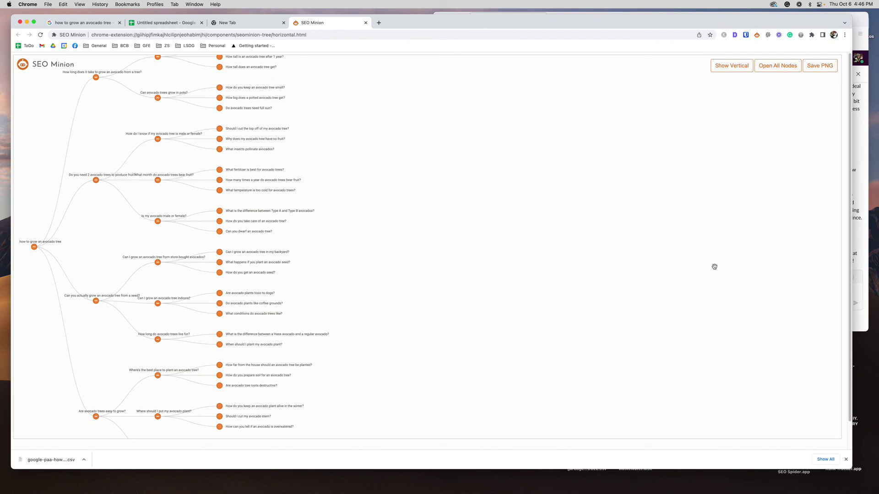
{"action": "left_click", "coordinate": [170, 22]}
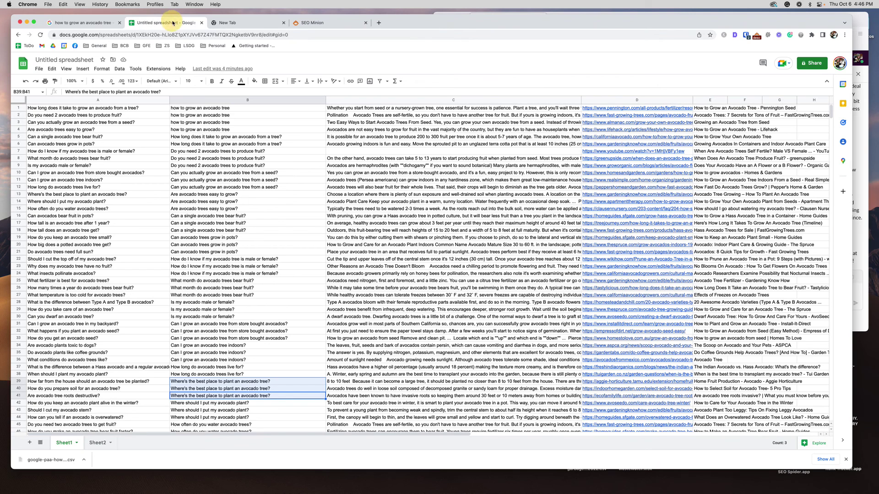
{"action": "left_click", "coordinate": [320, 23]}
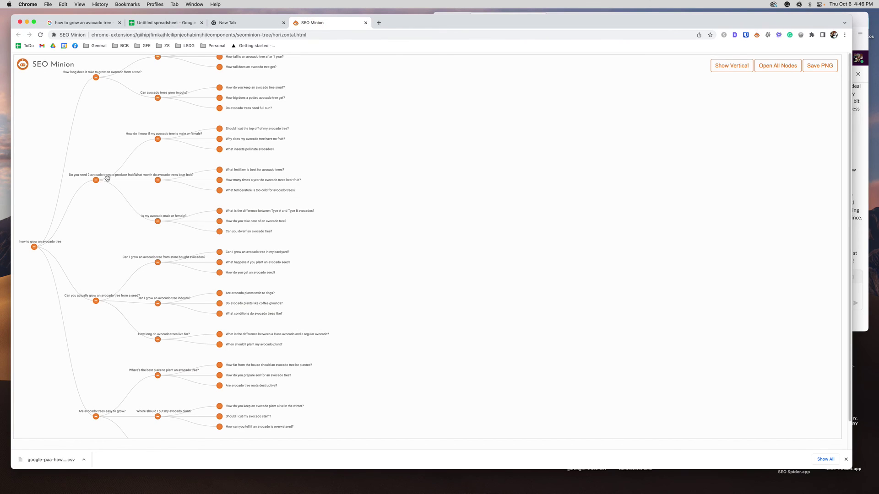
Examine the PAA tree's branches from "how to grow an avocado tree", including the answer and source URL previews of individual questions
{"action": "left_click_drag", "start_coordinate": [38, 155], "coordinate": [216, 345]}
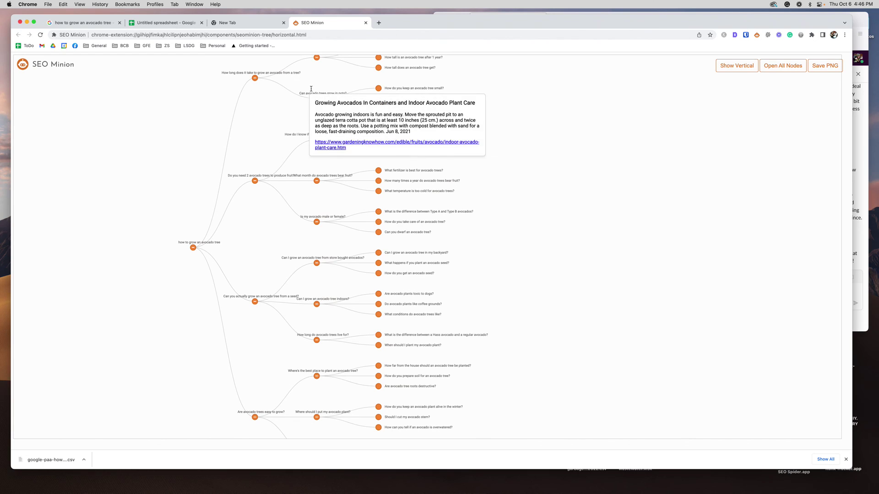
{"action": "mouse_move", "coordinate": [406, 72]}
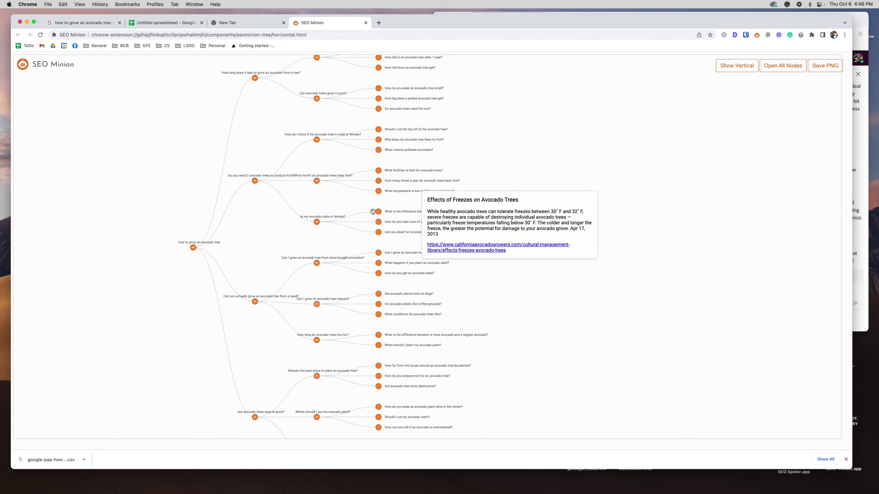
{"action": "left_click_drag", "start_coordinate": [157, 200], "coordinate": [160, 235]}
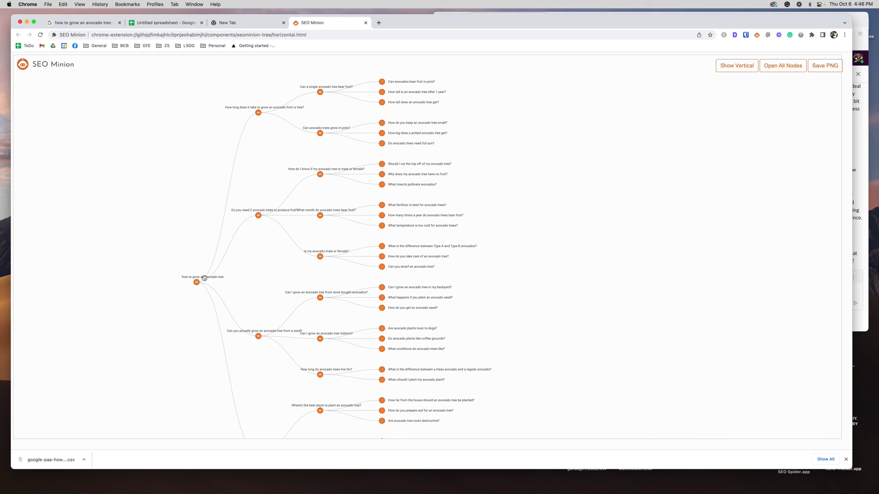
{"action": "left_click_drag", "start_coordinate": [88, 230], "coordinate": [93, 177]}
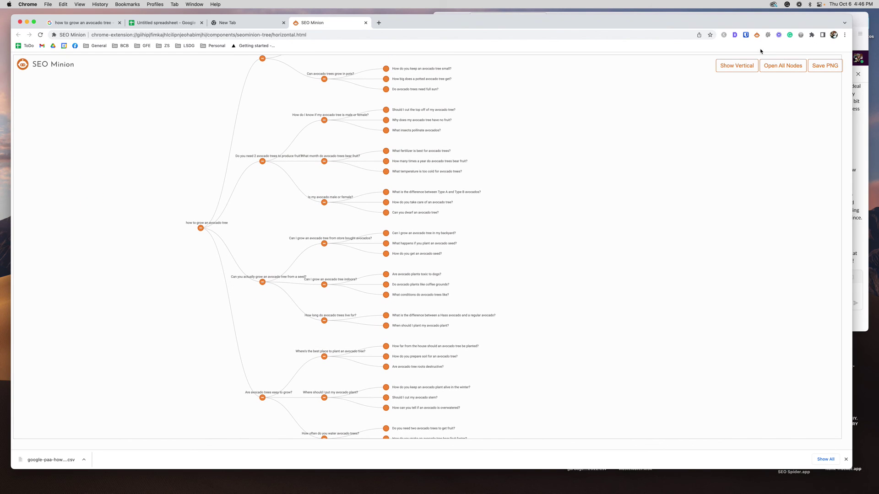